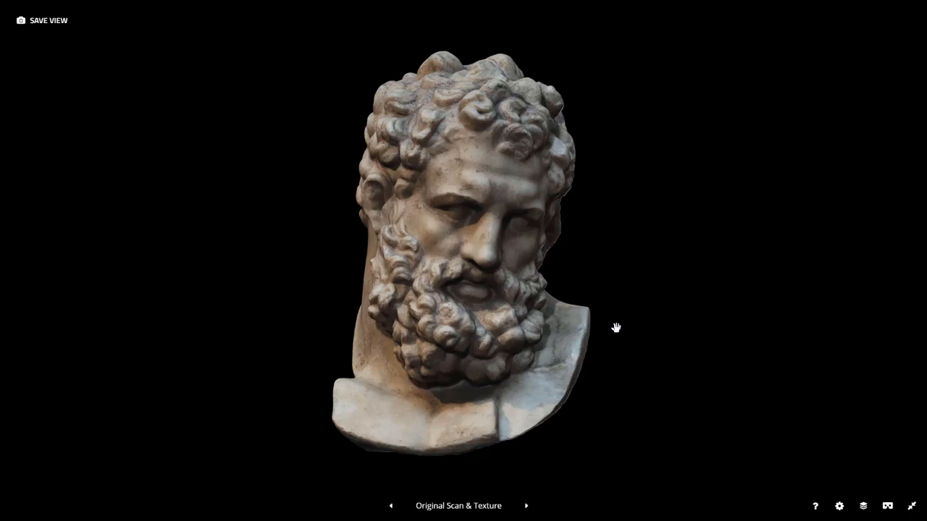
Step: Show only the bust's Base Color channel and examine the baked-in shadows and highlights from the front and both sides
mouse_move(668, 325)
left_mouse_down()
mouse_move(550, 326)
mouse_move(670, 324)
left_mouse_up()
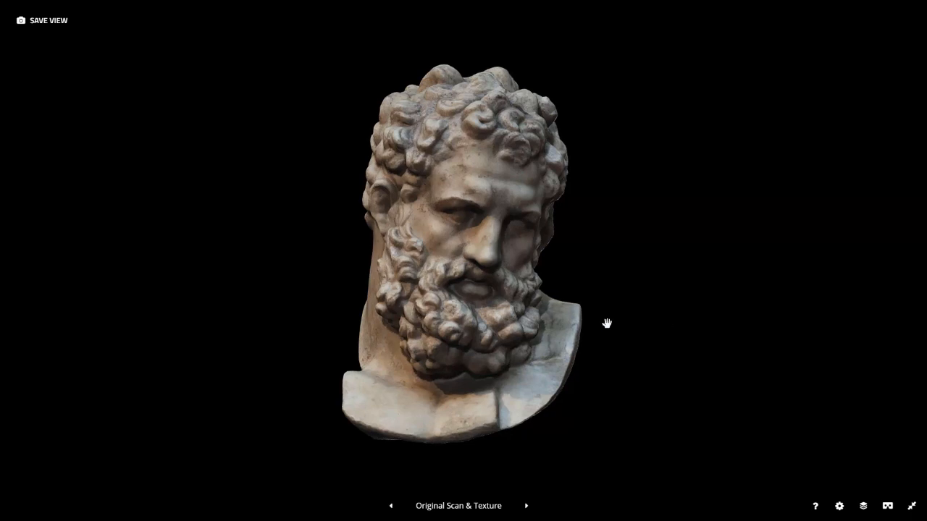
key("i")
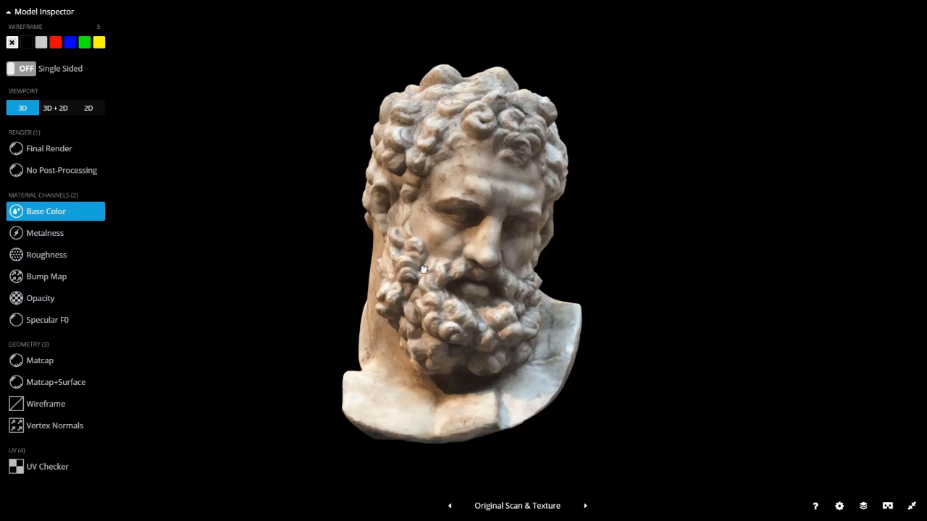
left_click_drag(424, 270, 409, 269)
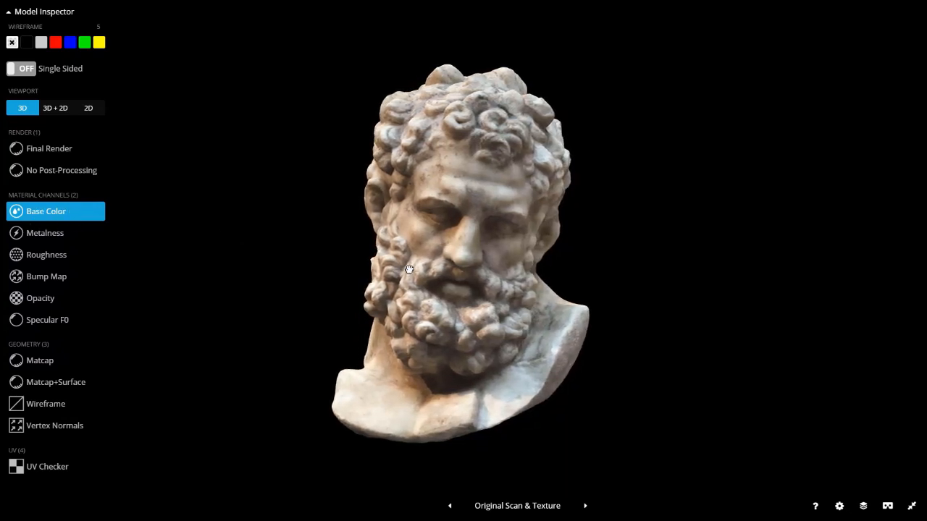
left_click_drag(410, 270, 416, 272)
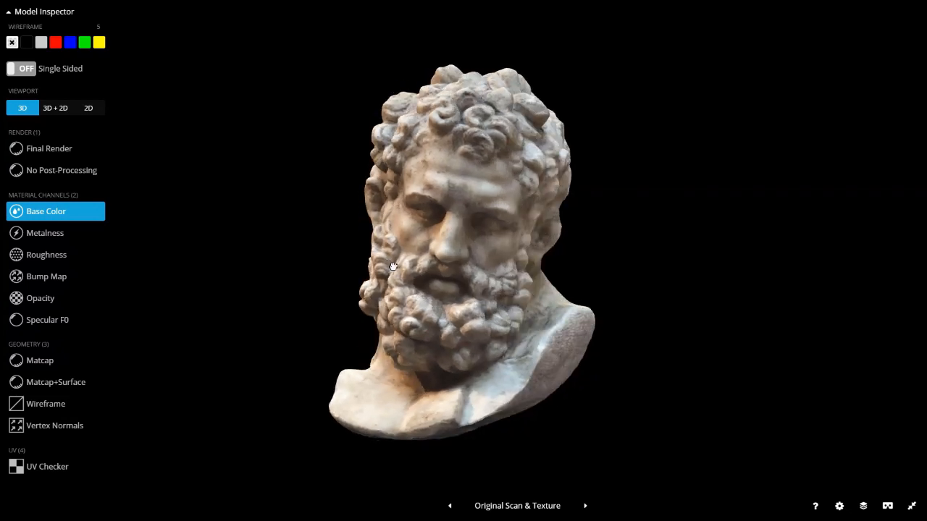
left_click_drag(430, 368, 511, 386)
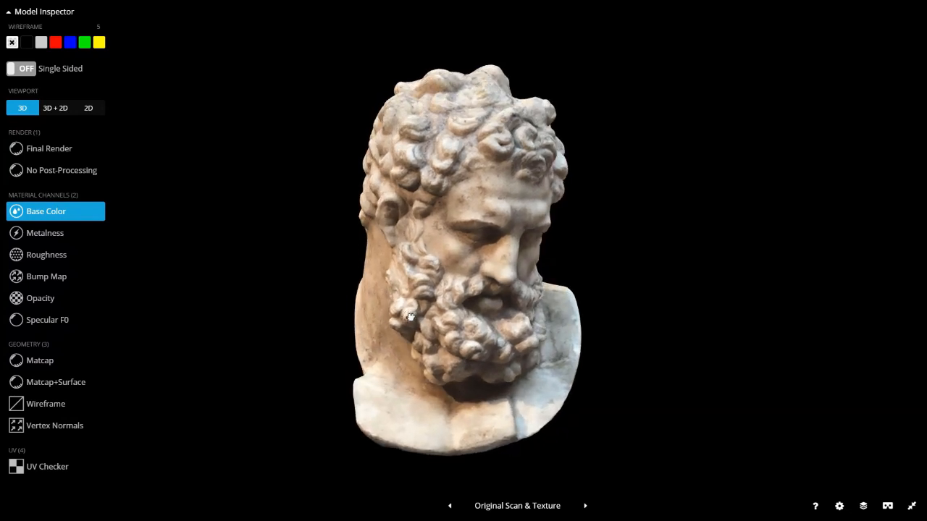
left_click_drag(410, 317, 485, 347)
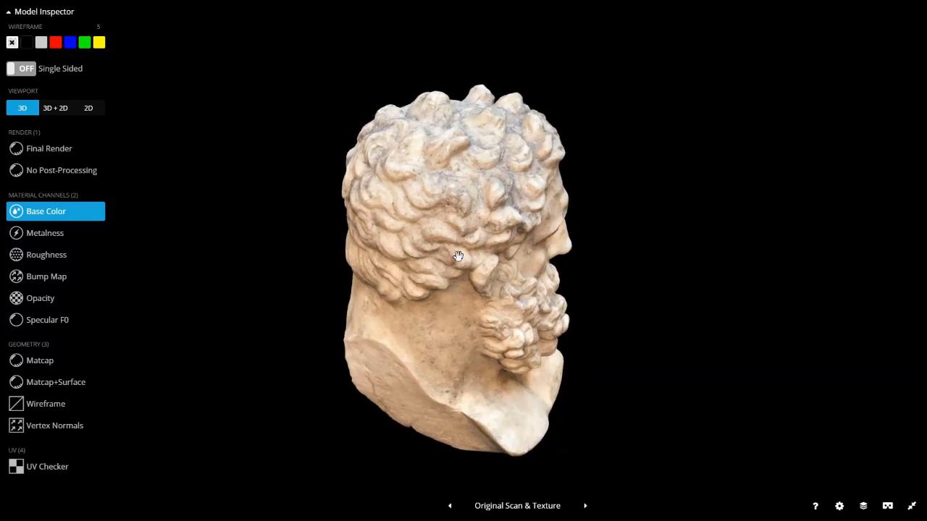
left_click_drag(465, 265, 478, 391)
left_click_drag(569, 396, 433, 415)
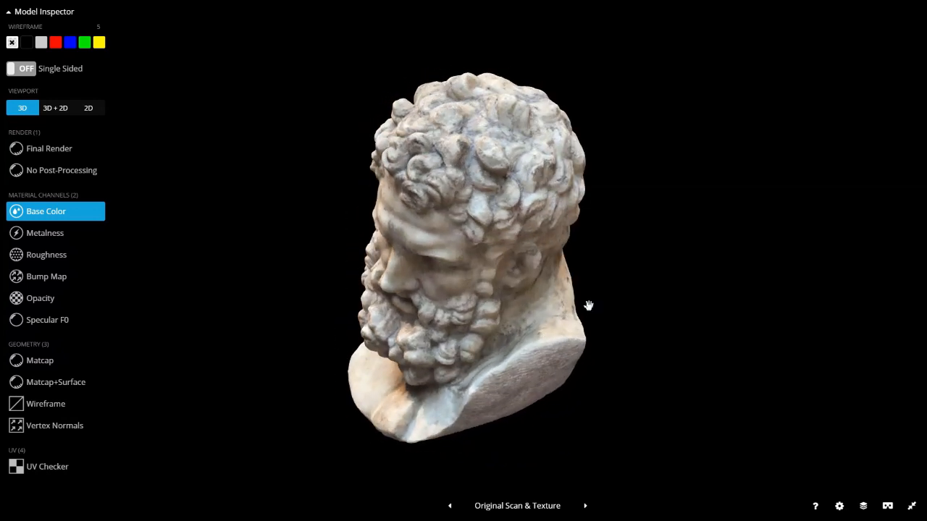
left_click_drag(579, 319, 556, 281)
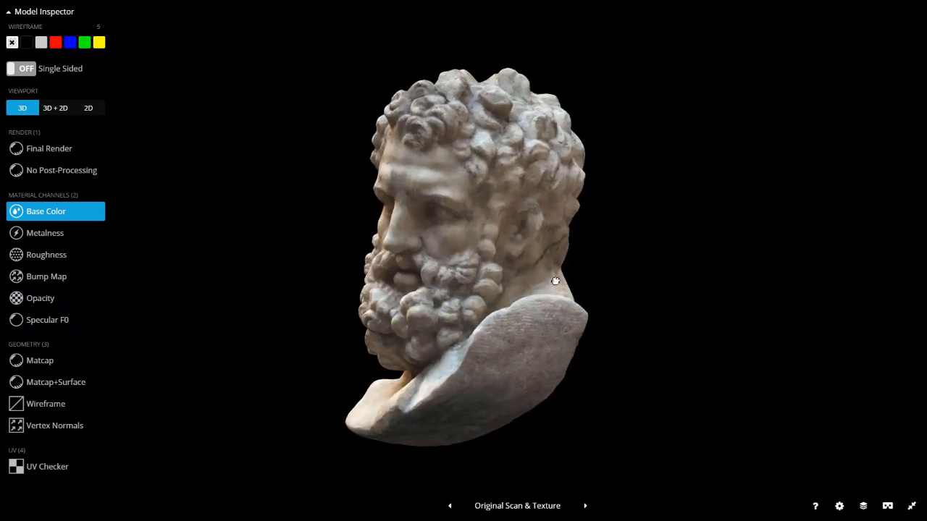
left_click_drag(556, 281, 564, 293)
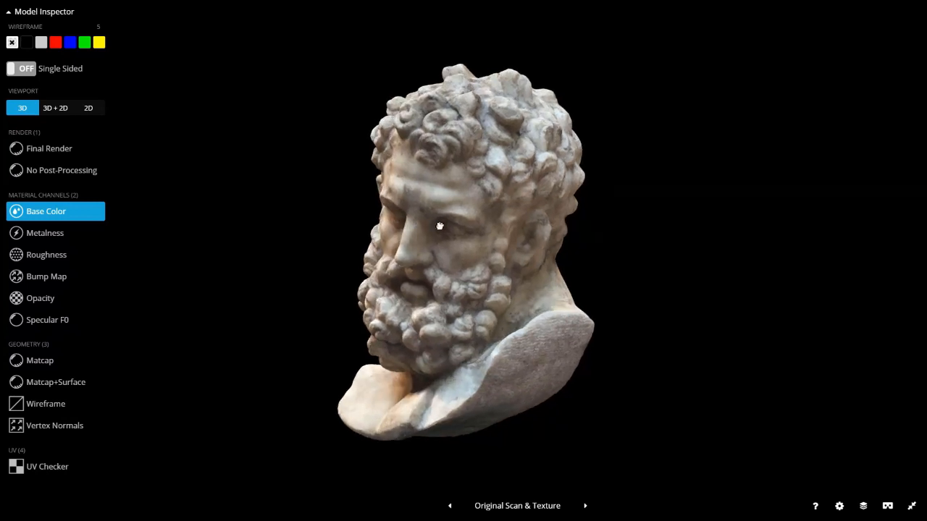
left_click_drag(440, 227, 467, 220)
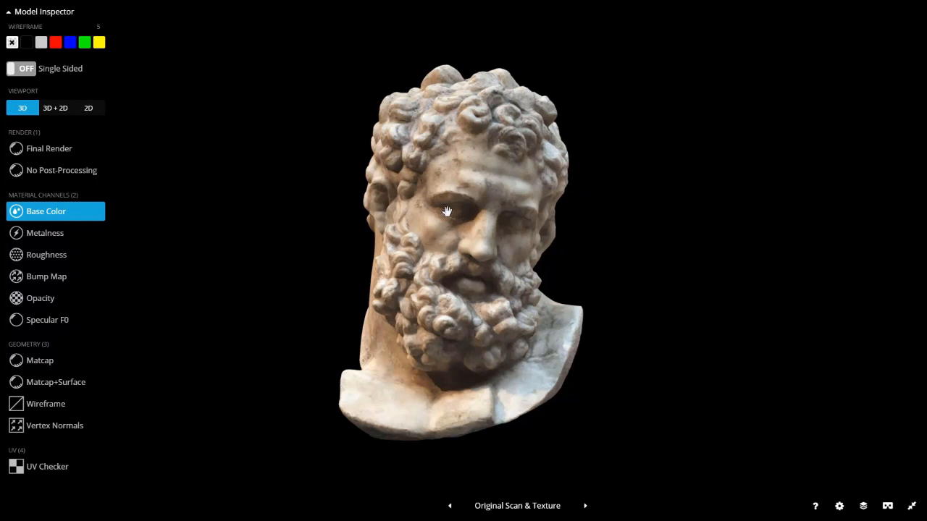
Step: Return to the lit render of the bust and rotate the scene lighting around it to examine the shading
key("i")
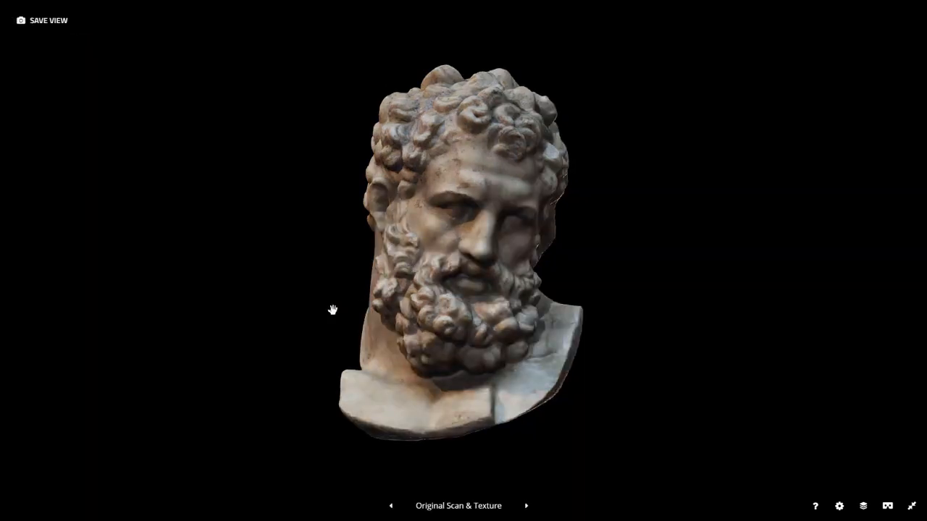
left_click_drag(316, 323, 341, 315)
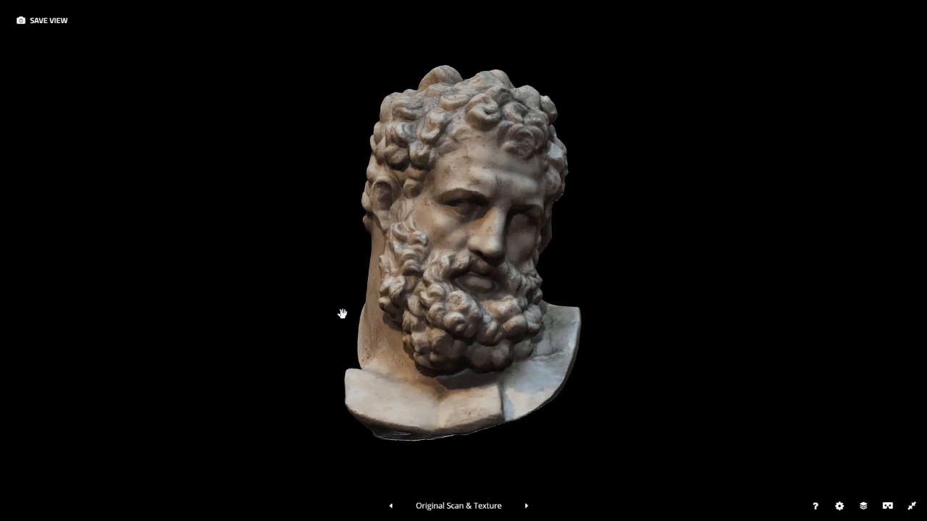
left_click_drag(220, 319, 596, 317, "alt")
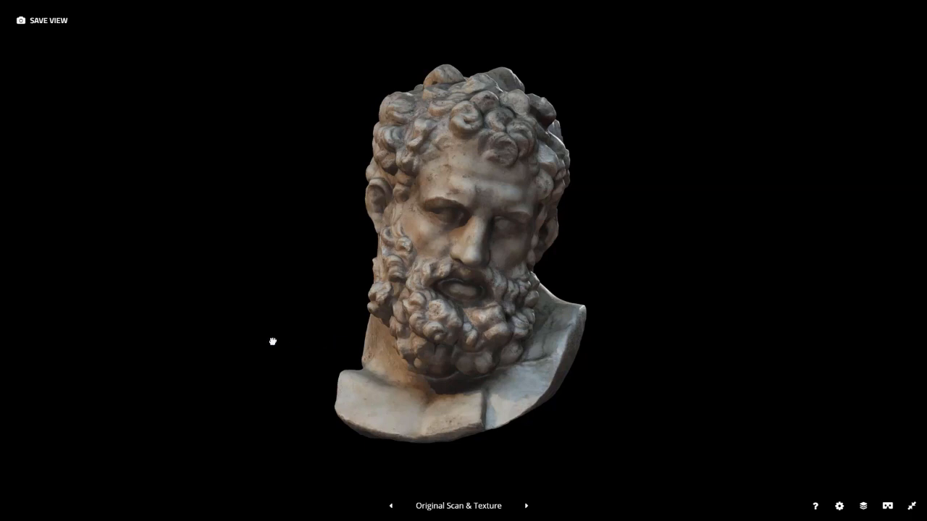
left_click_drag(273, 342, 482, 340, "alt")
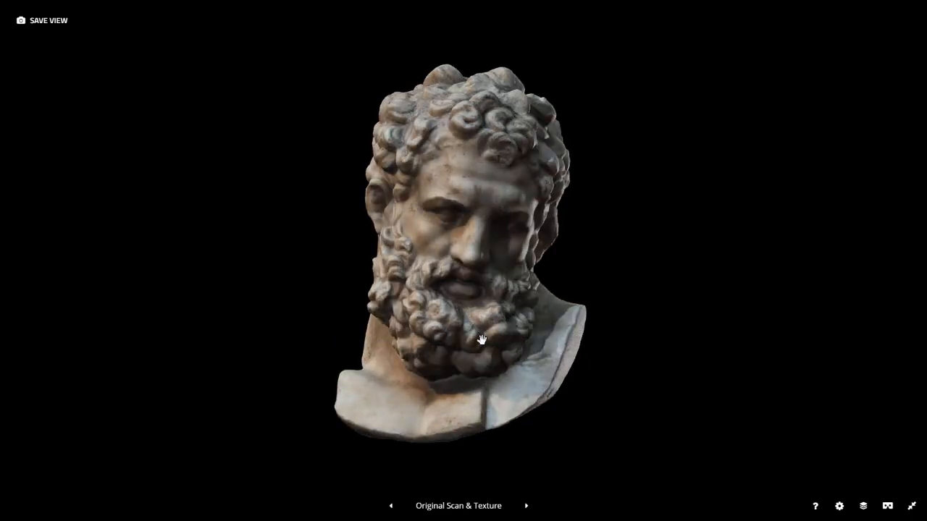
Step: Show the Base Color channel again and examine the lighting captured in the bust's texture
key("i")
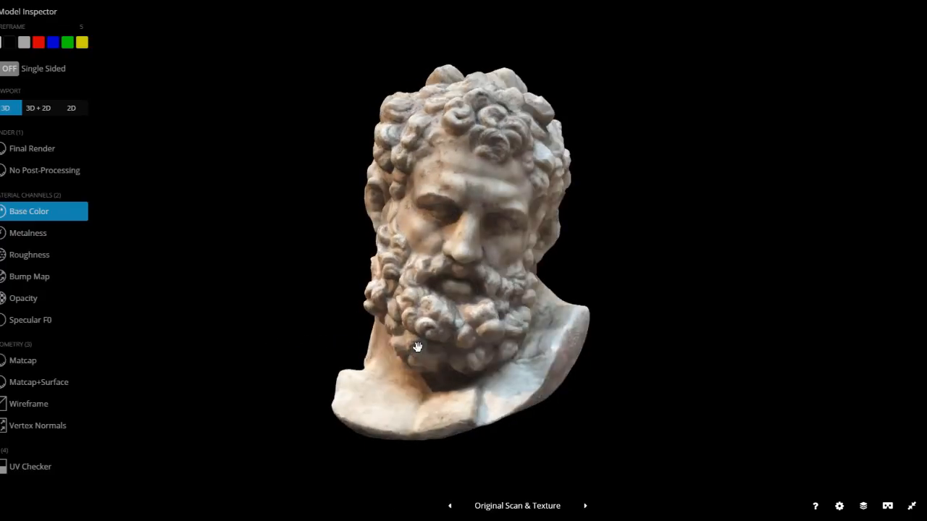
mouse_move(388, 345)
left_mouse_down()
mouse_move(420, 349)
mouse_move(390, 343)
left_mouse_up()
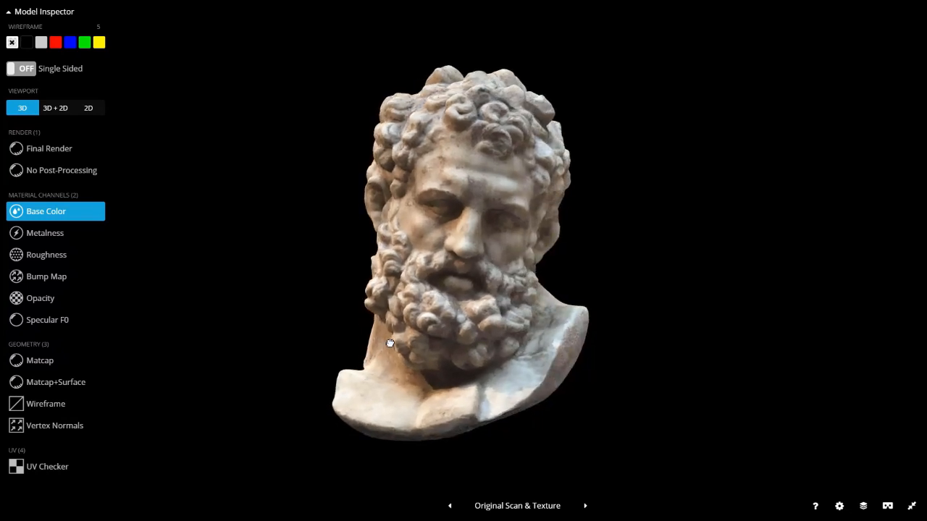
left_click_drag(390, 344, 388, 347)
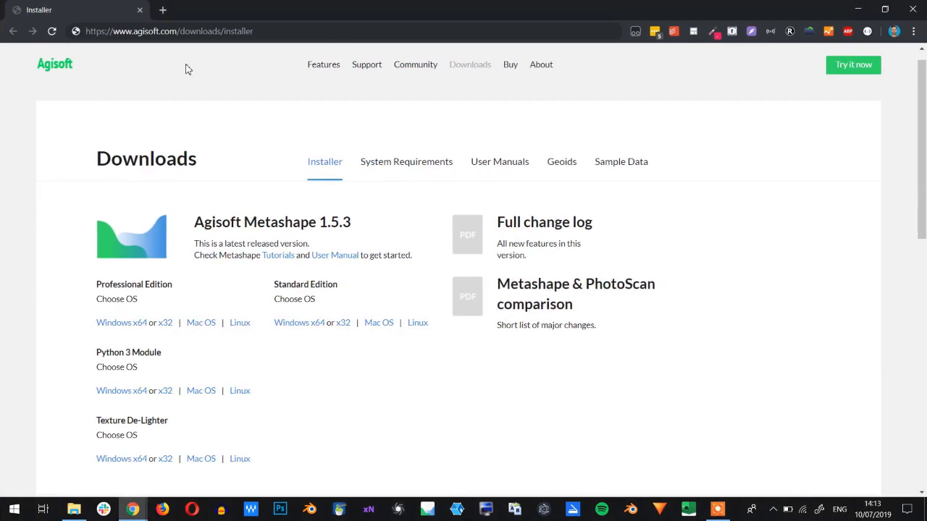
Step: Review Agisoft's installer downloads page, then check the OBJ, MTL and JPG files in the Herakles Original folder
double_click(238, 31)
scroll(246, 218, "down", 1)
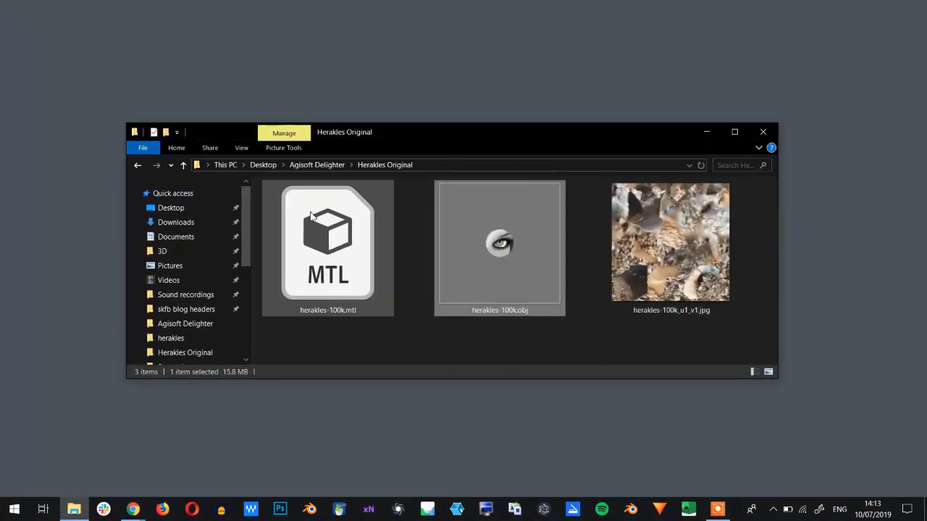
left_click_drag(351, 329, 541, 270)
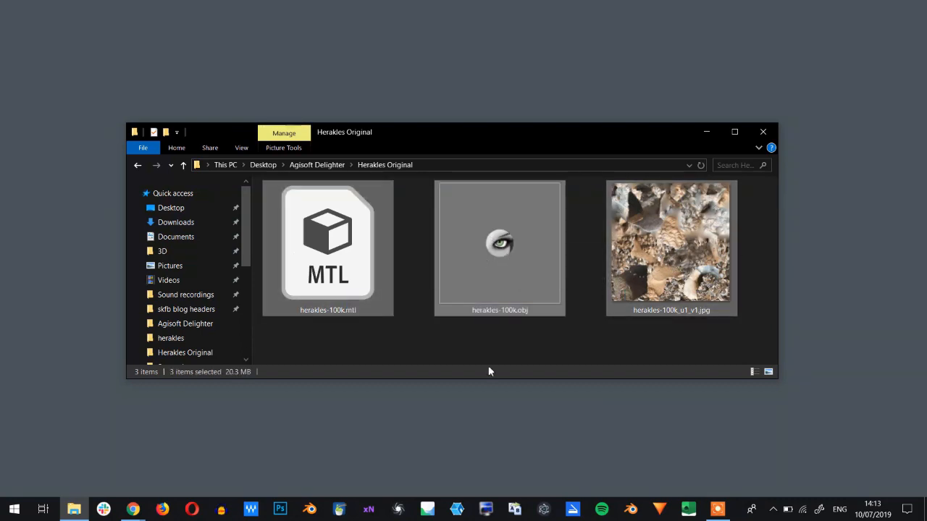
left_click(511, 355)
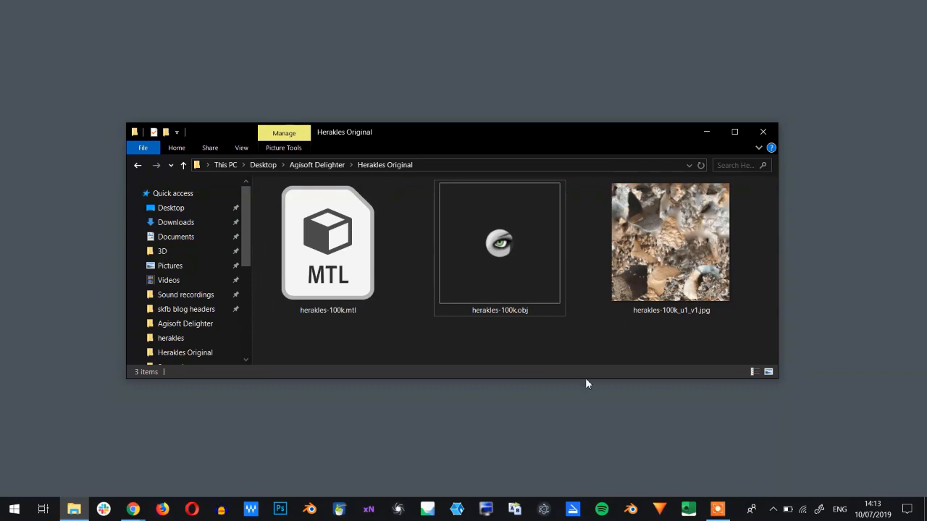
Step: Switch to Agisoft Delighter and enlarge the model view by hiding the Console and narrowing the Workspace pane
left_click(688, 509)
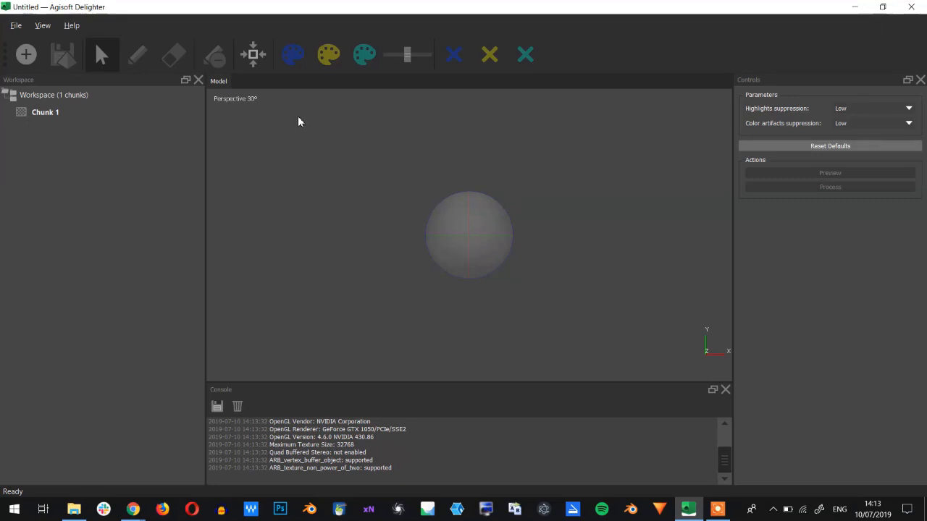
left_click(40, 27)
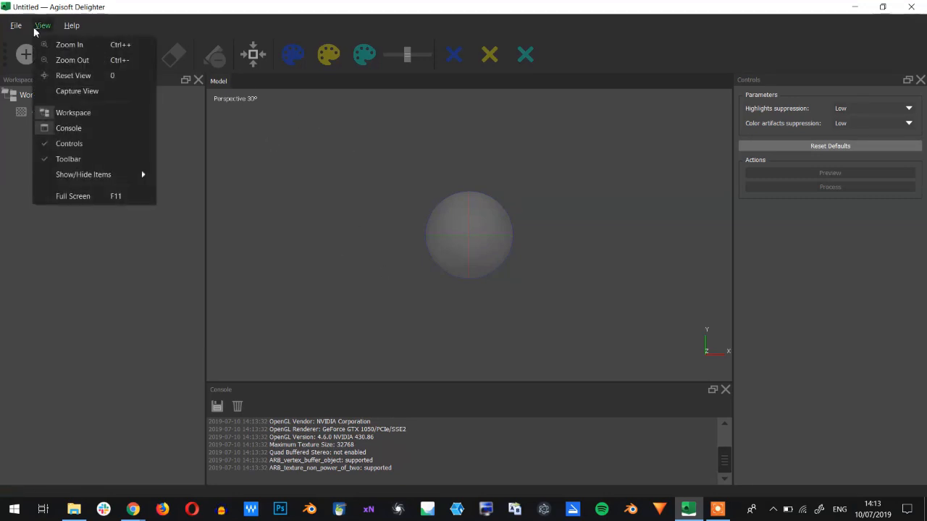
left_click(82, 130)
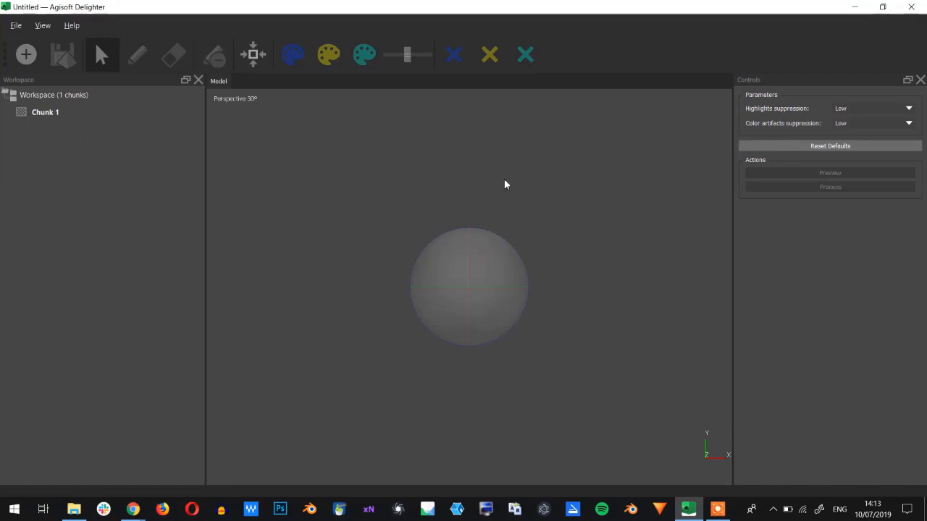
left_click_drag(205, 196, 110, 209)
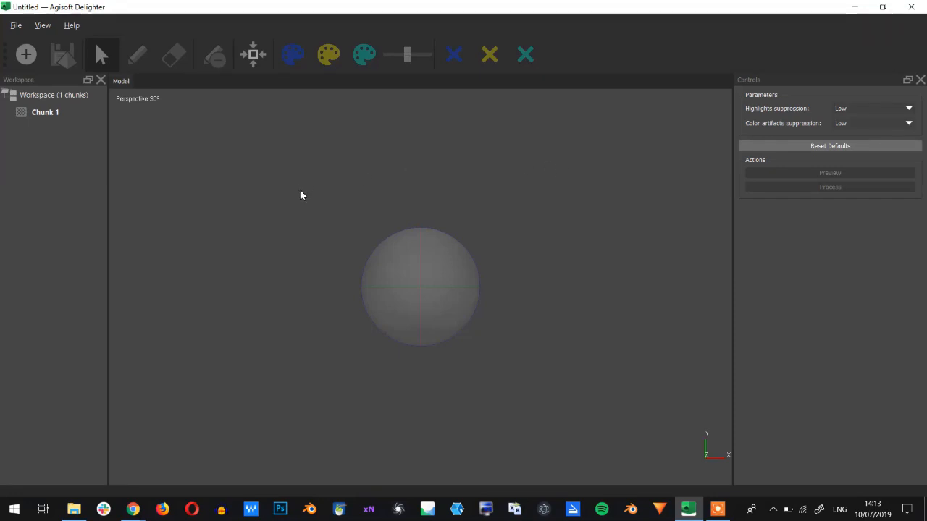
Step: Import herakles-100k.obj from the Herakles Original folder into the Delighter project
left_click(17, 26)
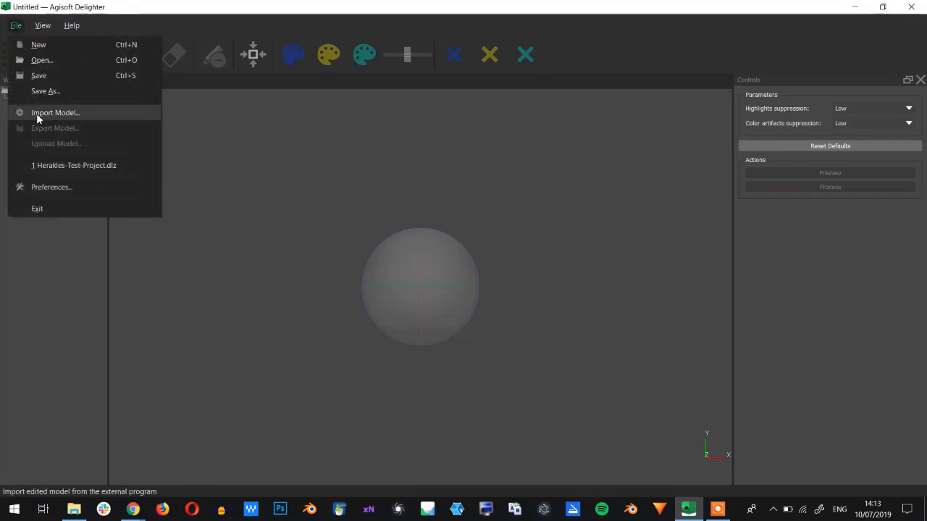
key("alt+Tab")
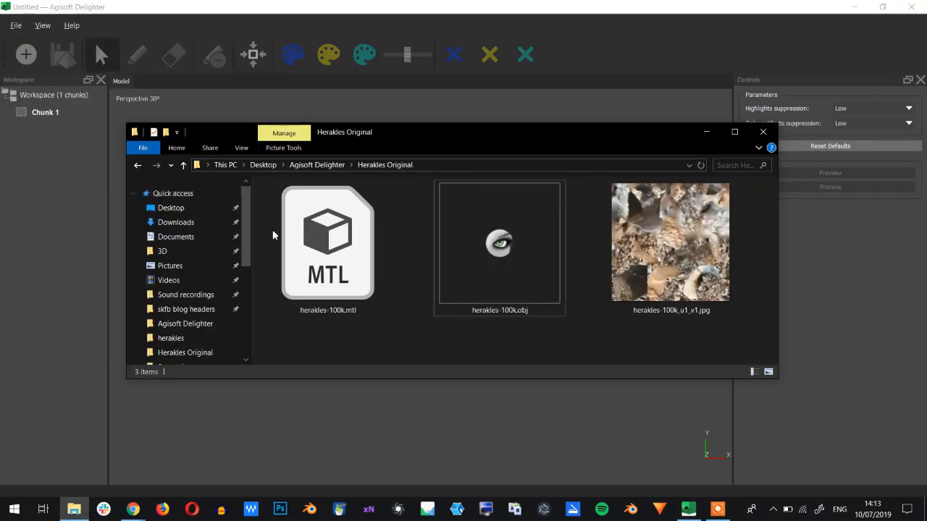
left_click_drag(500, 242, 439, 226)
key("alt+Tab")
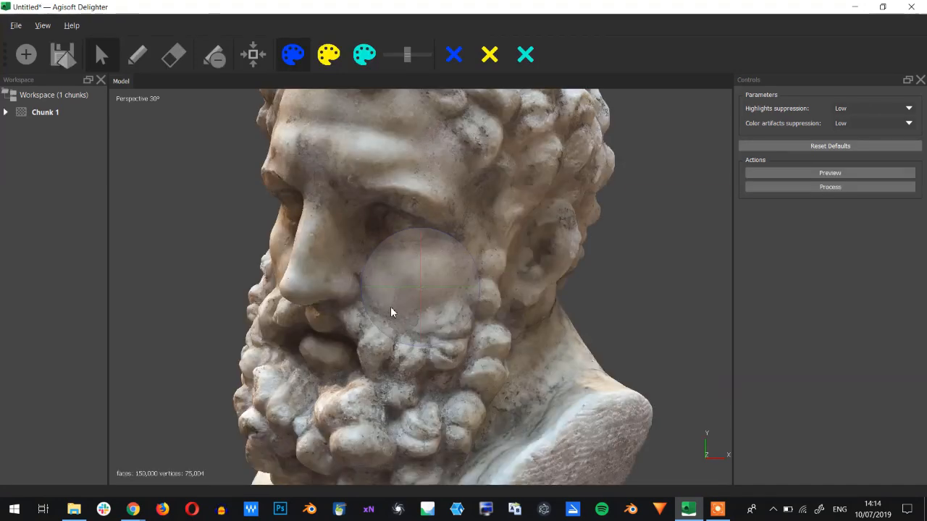
Step: Hide the trackball overlay in the model view and inspect the textured bust from several angles
left_click_drag(392, 312, 400, 290)
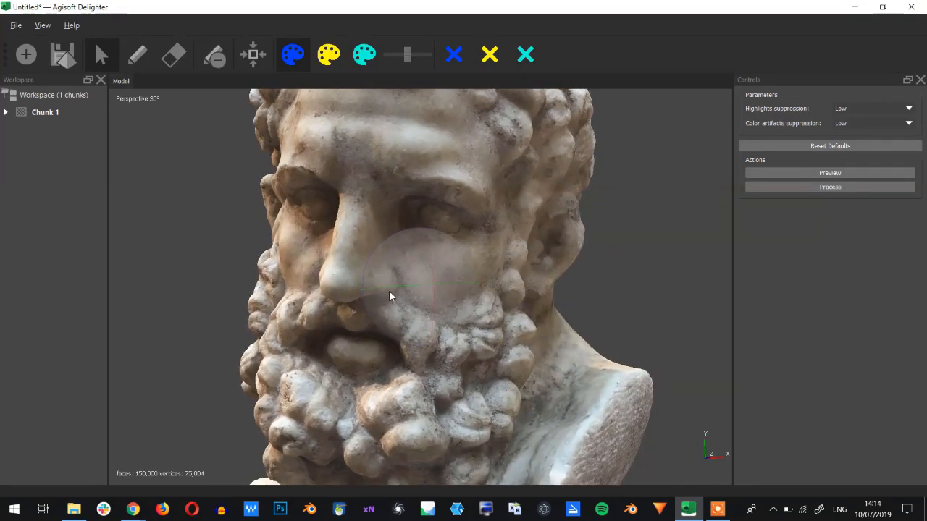
scroll(392, 305, "down", 5)
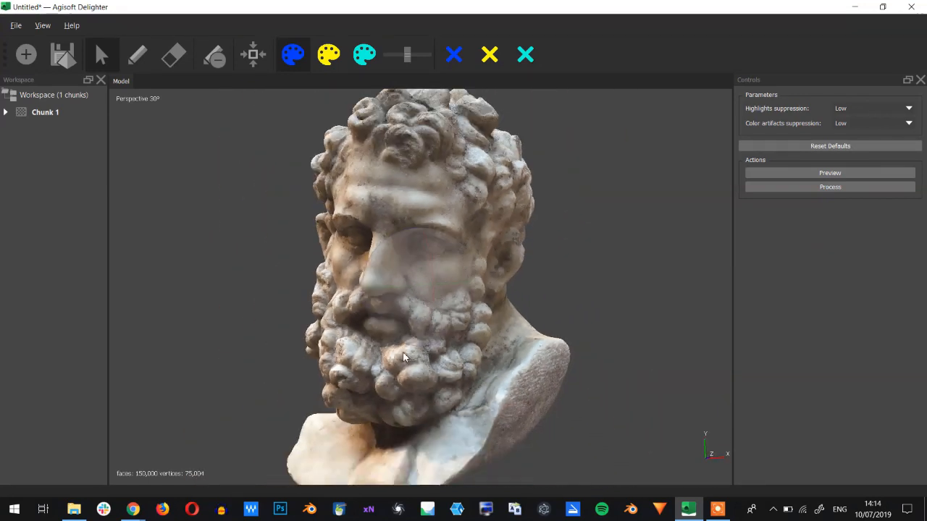
left_click(43, 26)
mouse_move(106, 174)
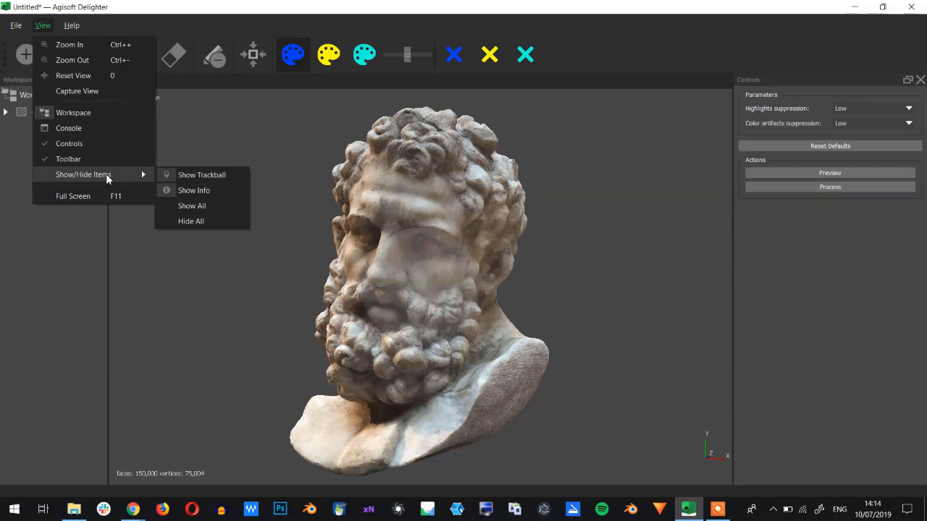
left_click(220, 179)
left_click_drag(341, 286, 425, 312)
scroll(391, 298, "up", 2)
scroll(392, 299, "down", 2)
left_click_drag(425, 314, 358, 291)
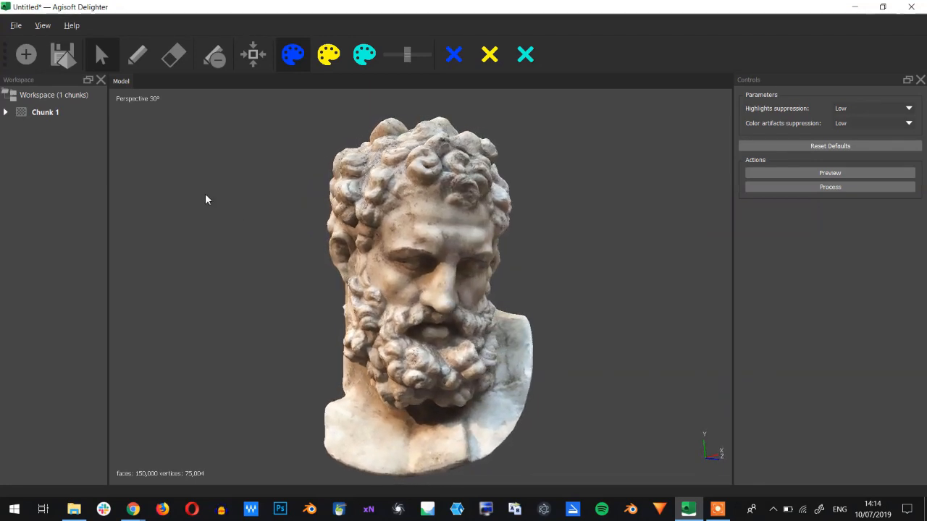
Step: Expand Chunk 1 and read the 3D model's full face and texture details, restoring the narrow Workspace pane
left_click(5, 112)
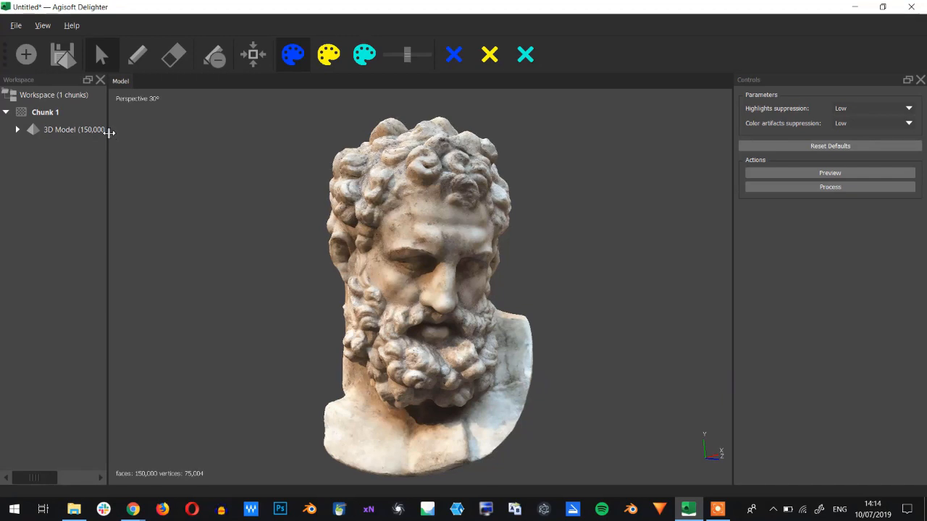
left_click_drag(109, 131, 192, 137)
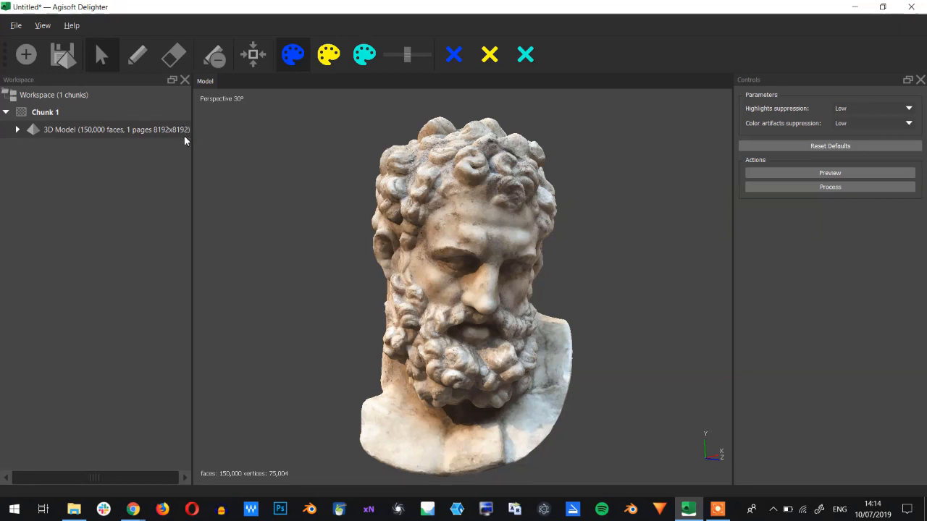
left_click_drag(192, 136, 106, 147)
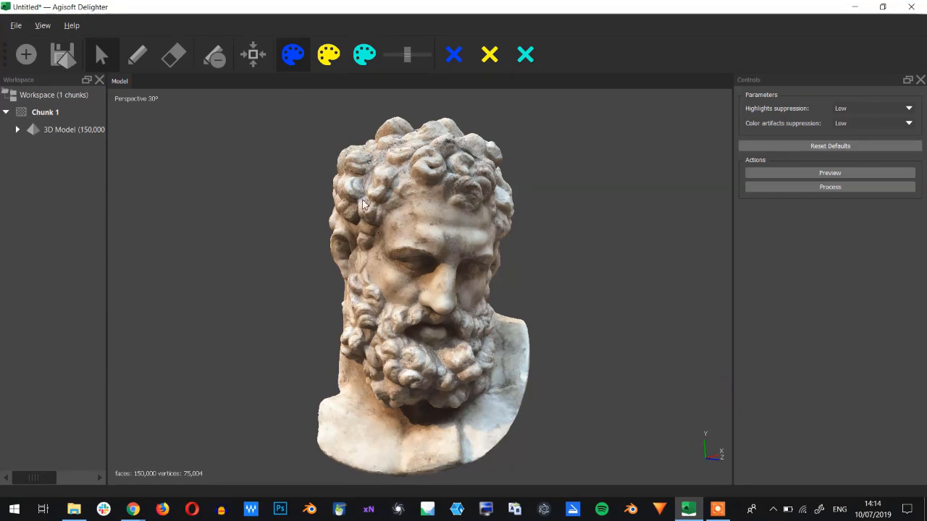
mouse_move(365, 201)
left_mouse_down()
mouse_move(360, 209)
mouse_move(353, 200)
left_mouse_up()
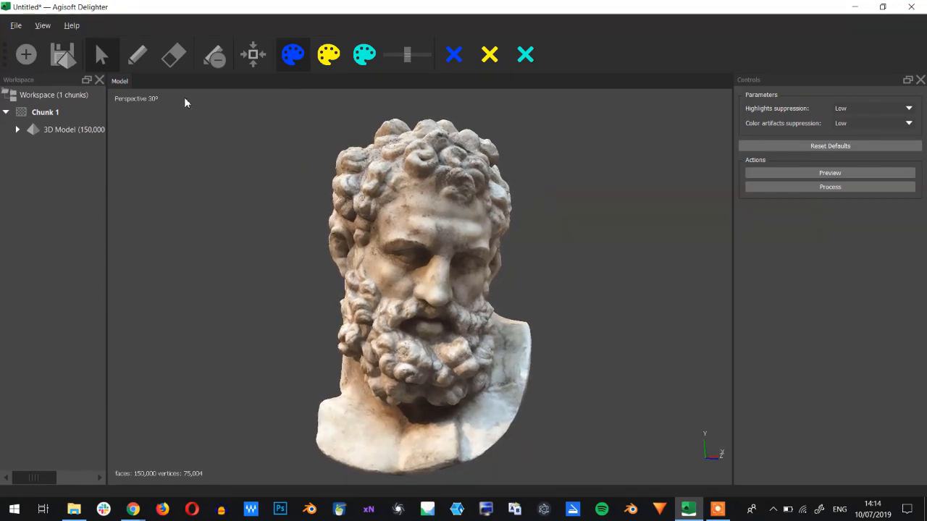
Step: Try the blue shadow brush near the eye and cheek and erase the test strokes with the Eraser tool
left_click(138, 58)
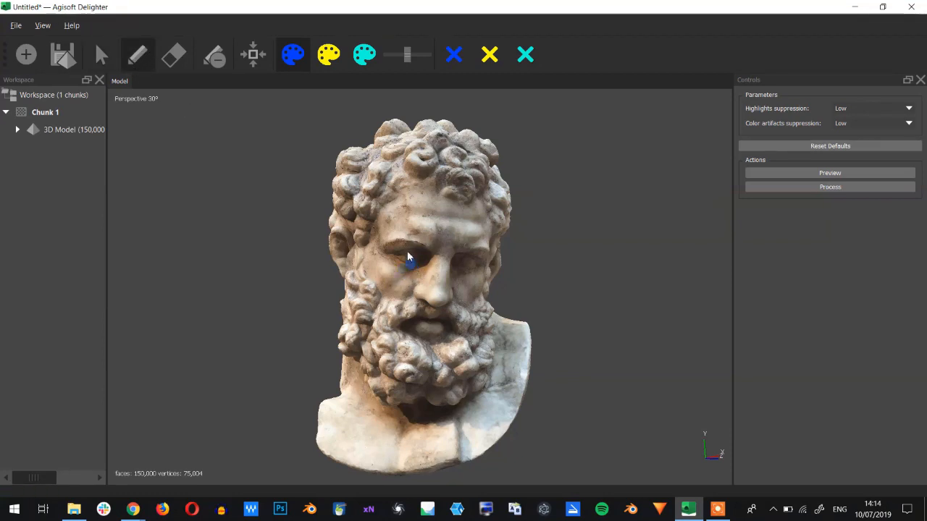
mouse_move(396, 288)
middle_mouse_down()
mouse_move(405, 281)
mouse_move(397, 264)
middle_mouse_up()
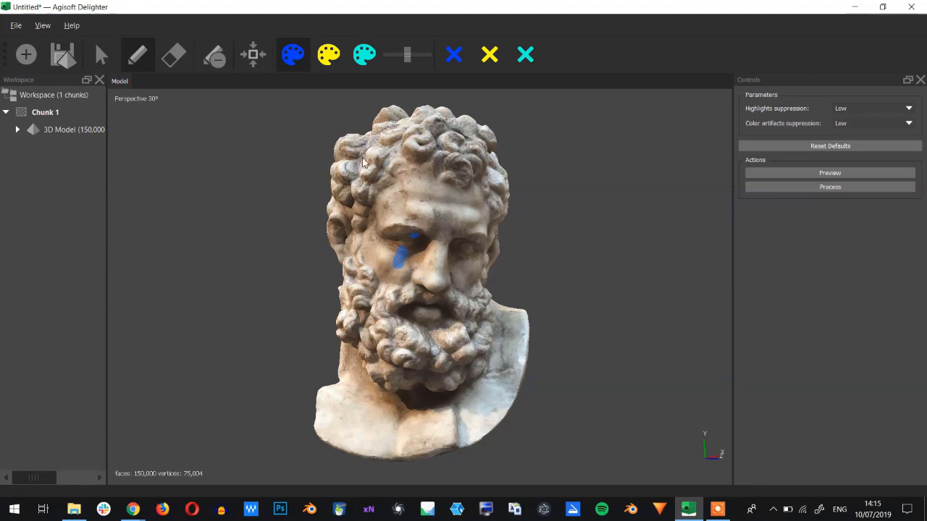
left_click(215, 55)
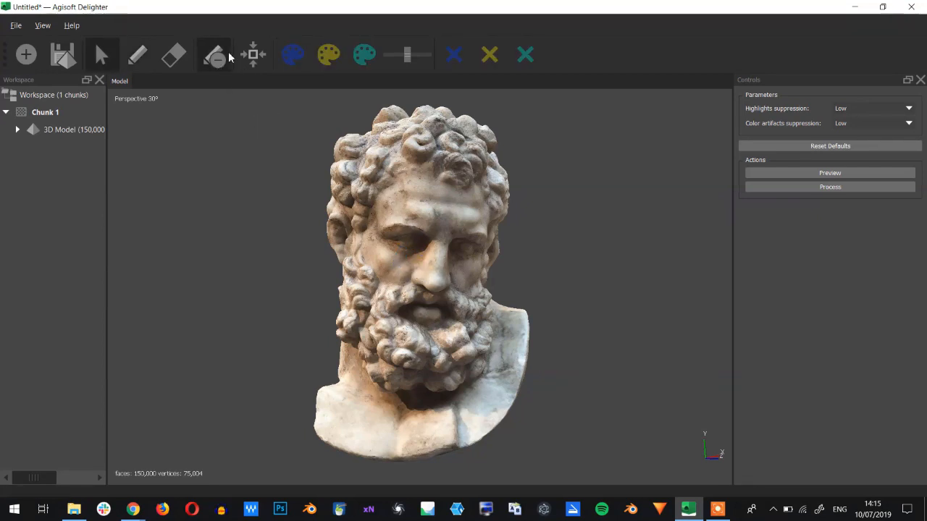
left_click(173, 54)
left_click_drag(397, 264, 400, 264)
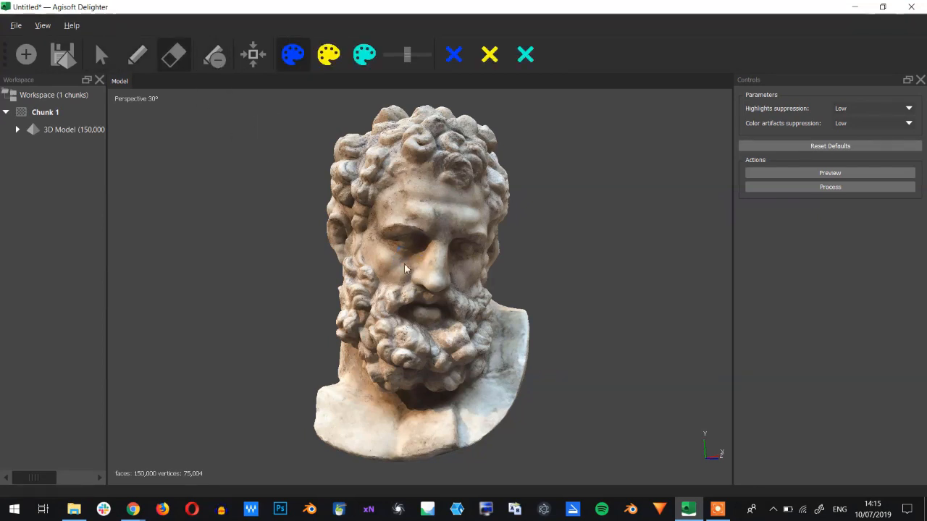
Step: Brush blue shadow strokes around both eye sockets and across the bridge of the nose
left_click(138, 54)
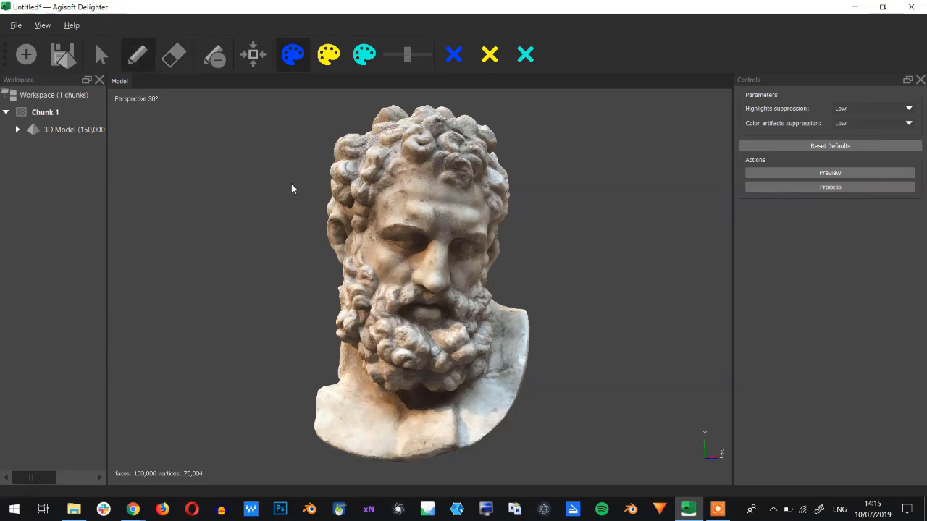
key("space")
left_click_drag(382, 247, 421, 259)
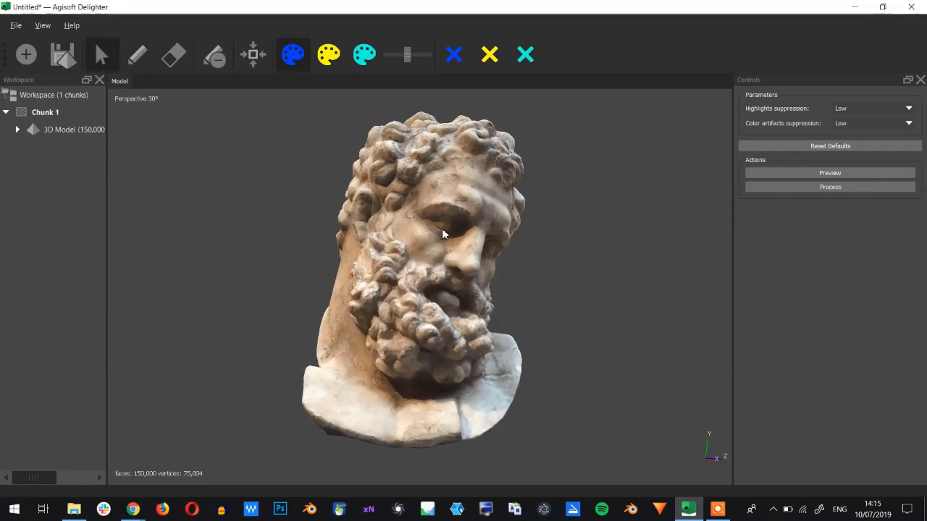
scroll(443, 226, "up", 3)
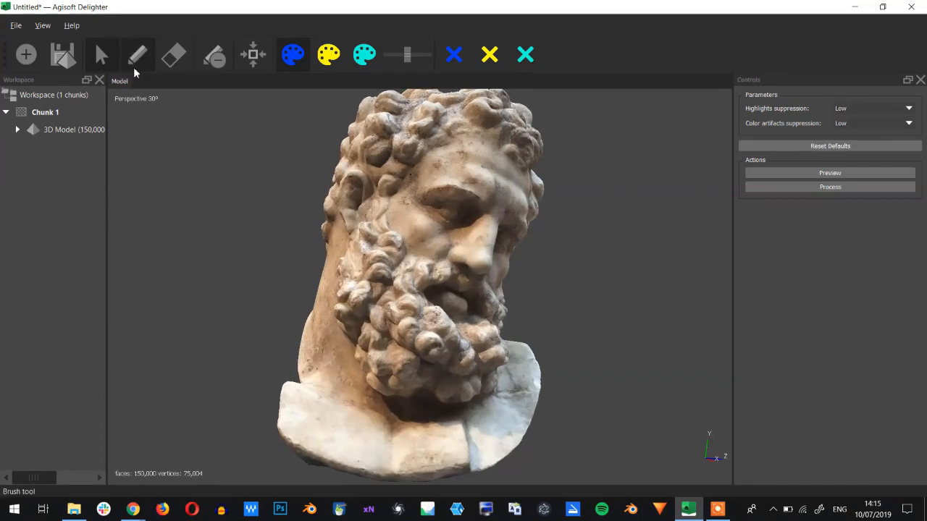
left_click(135, 64)
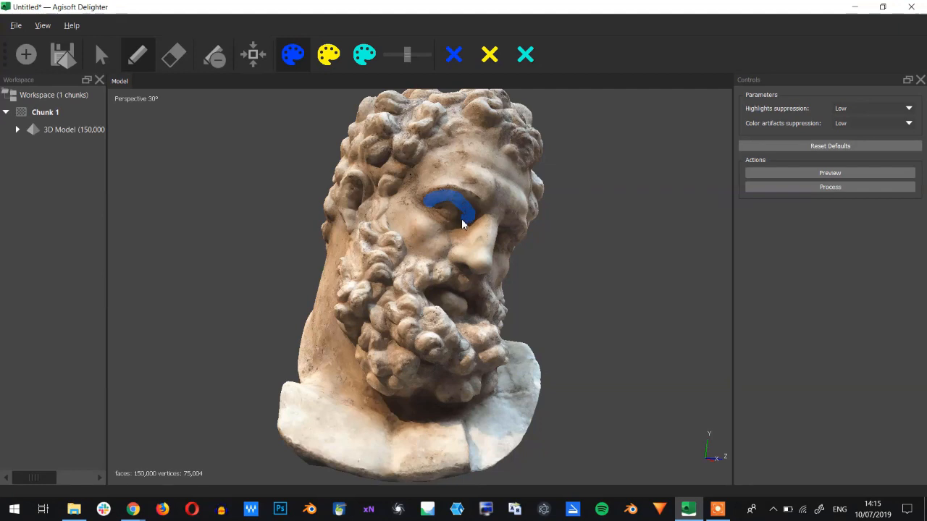
mouse_move(462, 219)
left_mouse_down()
mouse_move(446, 222)
mouse_move(479, 215)
mouse_move(447, 197)
left_mouse_up()
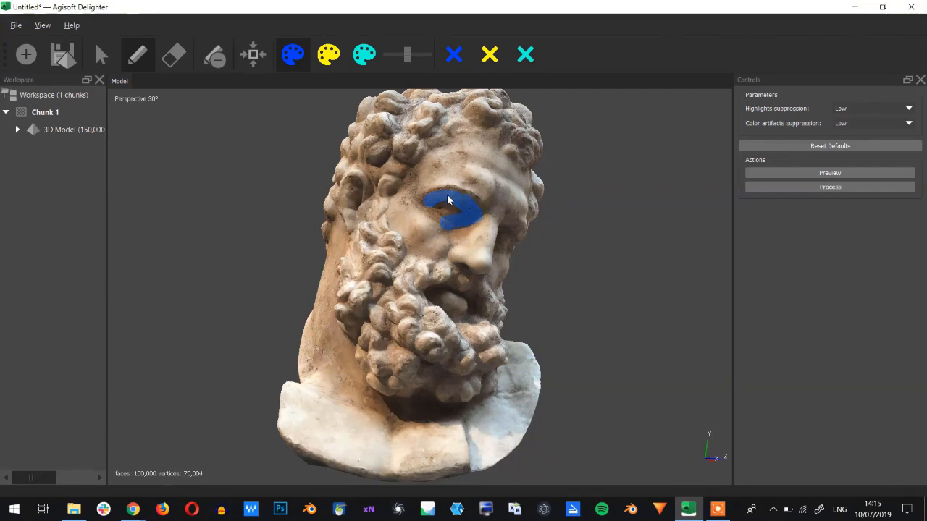
key("v")
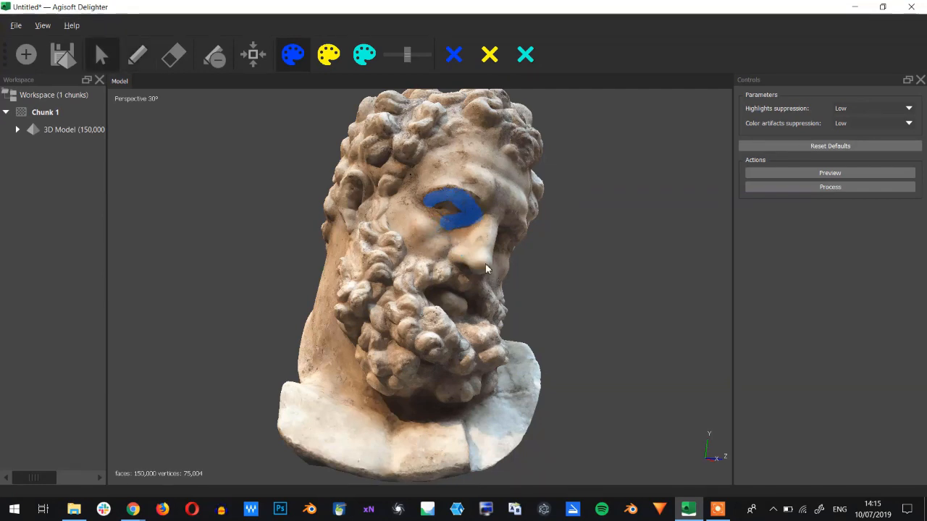
mouse_move(486, 263)
left_mouse_down()
mouse_move(440, 263)
mouse_move(428, 250)
left_mouse_up()
key("b")
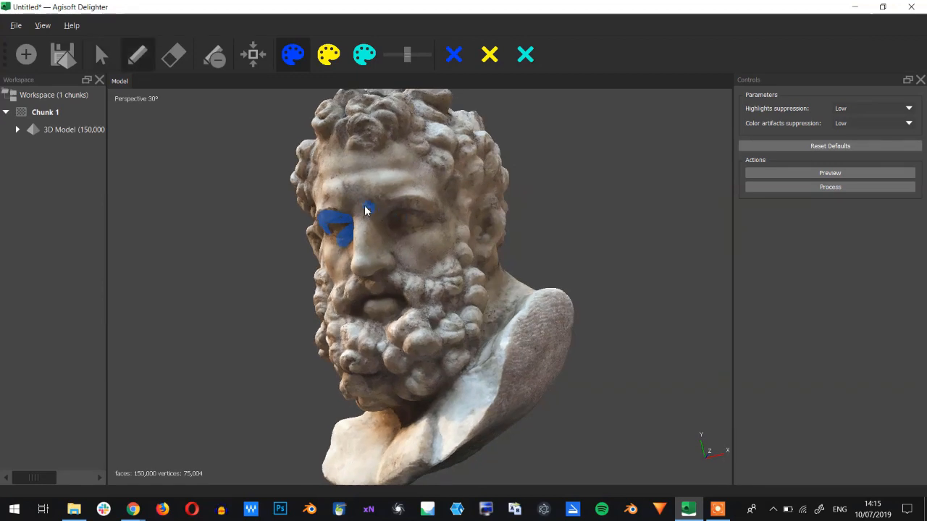
left_click_drag(365, 206, 393, 231)
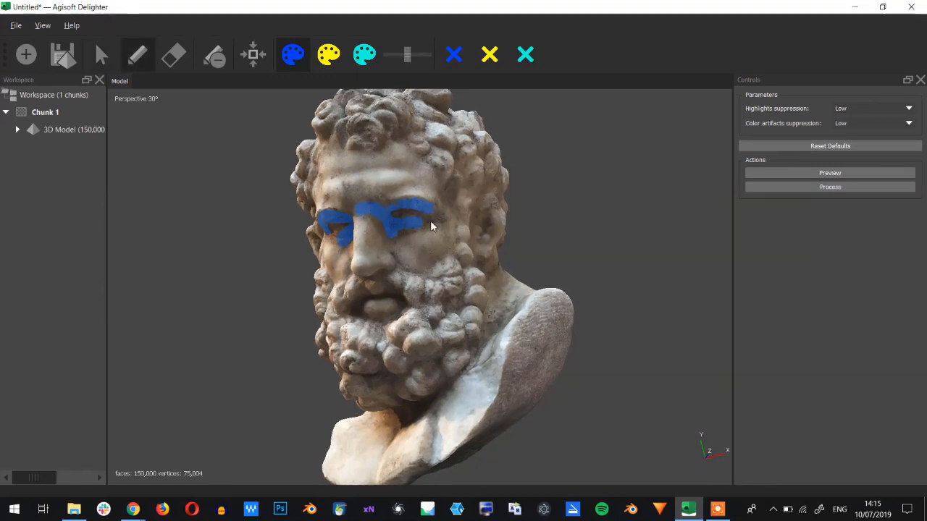
Step: Mark the shadows around the lips and on the underside of the nose with the blue brush
key("v")
mouse_move(375, 292)
left_mouse_down()
mouse_move(394, 271)
mouse_move(412, 310)
mouse_move(407, 295)
mouse_move(416, 289)
mouse_move(444, 295)
mouse_move(438, 316)
mouse_move(438, 230)
left_mouse_up()
key("b")
key("v")
key("b")
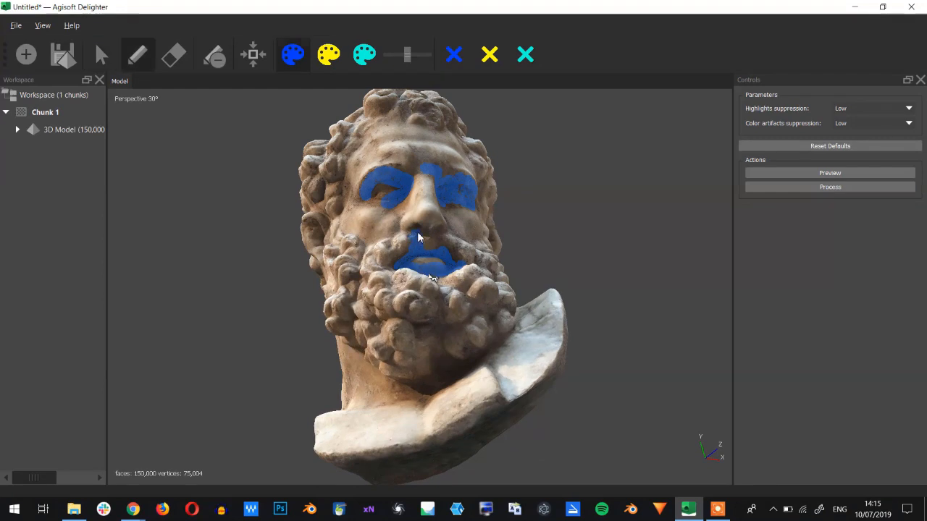
middle_click_drag(438, 228, 427, 224)
mouse_move(409, 219)
left_mouse_down()
mouse_move(421, 215)
mouse_move(427, 230)
left_mouse_up()
key("space")
key("space")
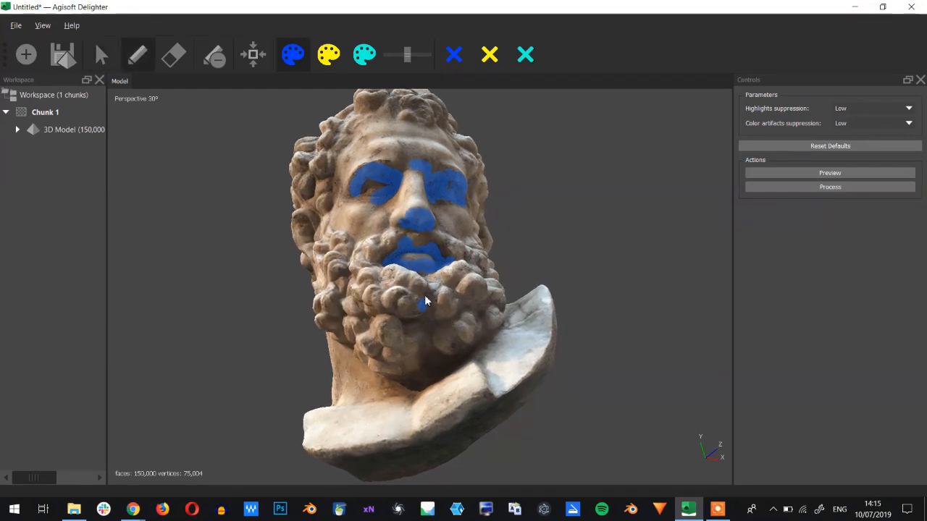
Step: Paint blue shadow areas on the lower beard beneath the chin and on the shaded chest beside it
mouse_move(406, 312)
left_mouse_down()
mouse_move(437, 313)
mouse_move(442, 400)
left_mouse_up()
key("space")
key("space")
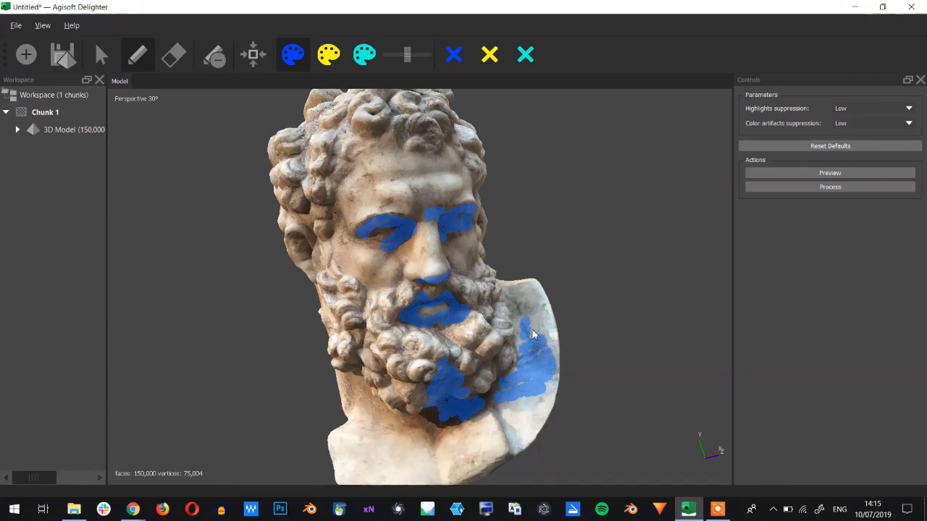
Step: Add blue shadow strokes along the side of the beard and in front of the ear on the shoulder-cut side
key("space")
mouse_move(517, 365)
left_mouse_down()
mouse_move(460, 317)
mouse_move(436, 306)
mouse_move(423, 314)
left_mouse_up()
key("space")
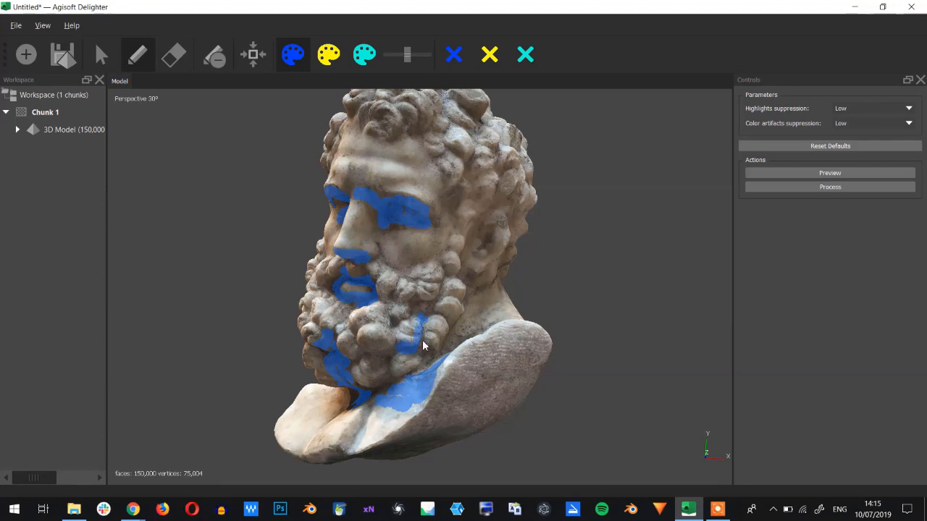
left_click_drag(450, 282, 454, 273)
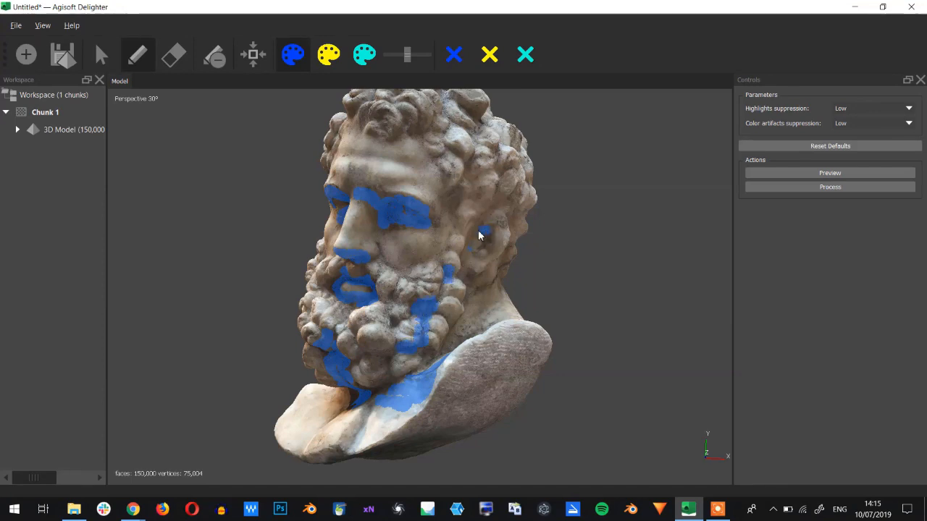
mouse_move(479, 231)
left_mouse_down()
mouse_move(469, 251)
mouse_move(477, 229)
left_mouse_up()
key("space")
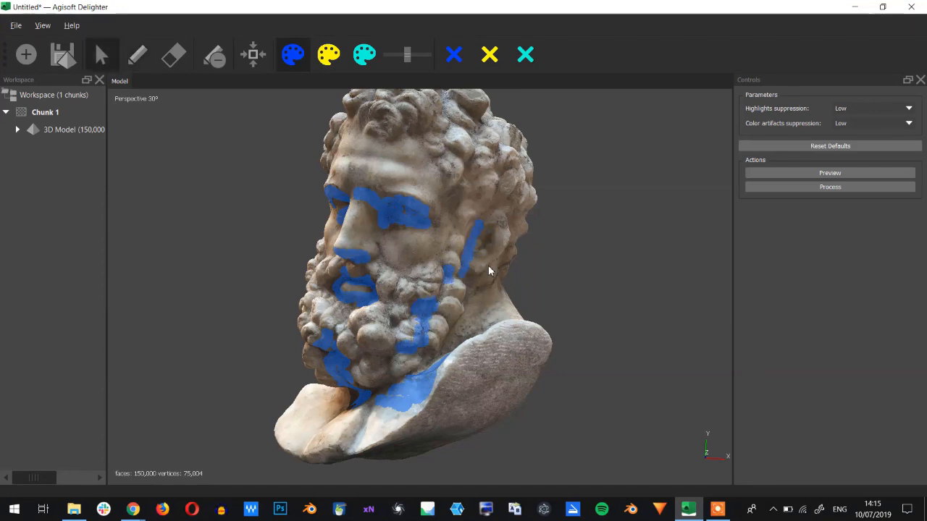
Step: Brush blue shadow strokes over the neck below and behind the ear and in the hair just above it
mouse_move(489, 267)
left_mouse_down()
mouse_move(441, 267)
mouse_move(429, 287)
left_mouse_up()
key("space")
left_click(423, 298)
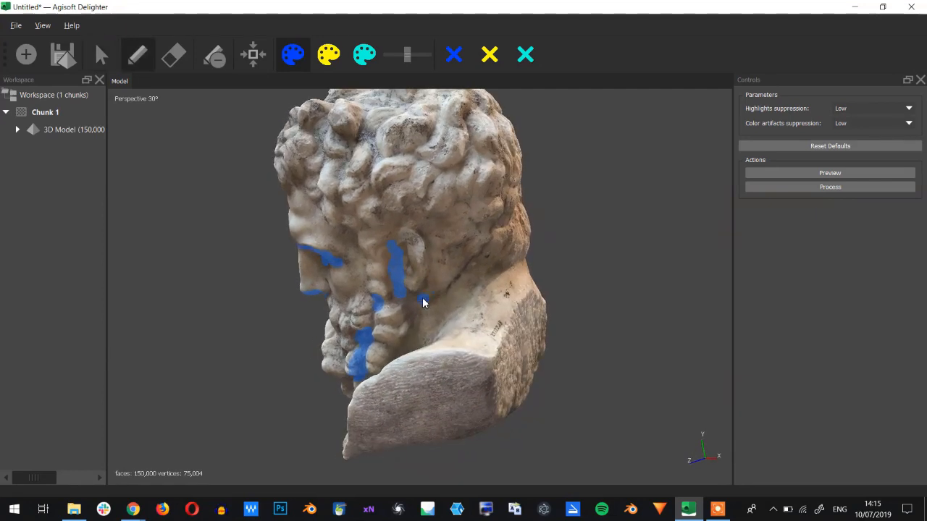
left_click_drag(427, 320, 494, 267)
left_click_drag(441, 252, 465, 231)
mouse_move(412, 220)
left_mouse_down()
mouse_move(425, 226)
mouse_move(474, 218)
left_mouse_up()
middle_click_drag(474, 214, 486, 199)
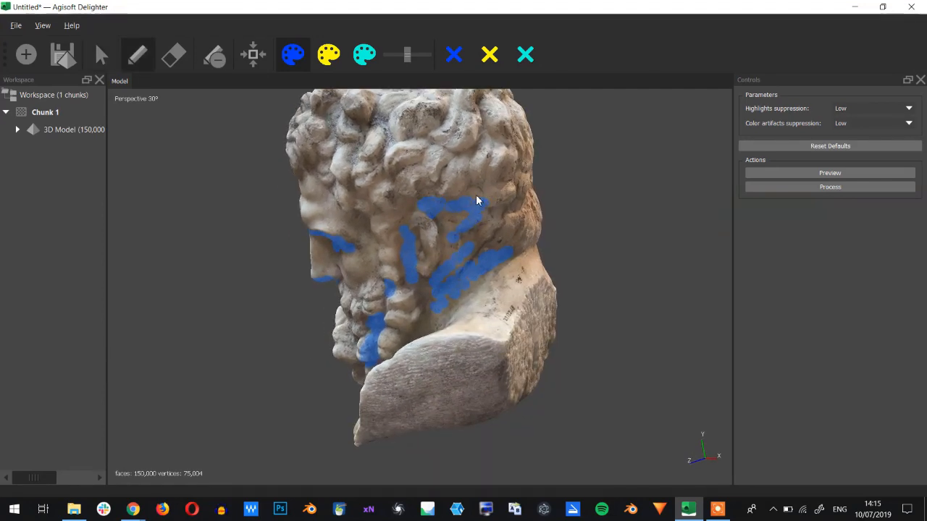
Step: Extend the blue shadow marks above the ear into the hair and towards the back of the head
key("space")
key("space")
left_click_drag(491, 186, 484, 192)
key("space")
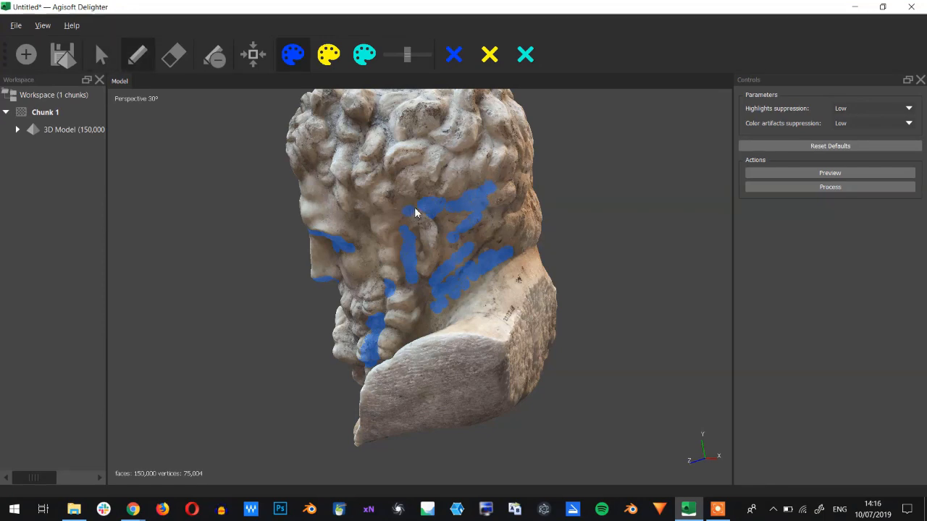
key("space")
mouse_move(406, 217)
left_mouse_down()
mouse_move(427, 242)
mouse_move(402, 269)
mouse_move(389, 229)
left_mouse_up()
key("space")
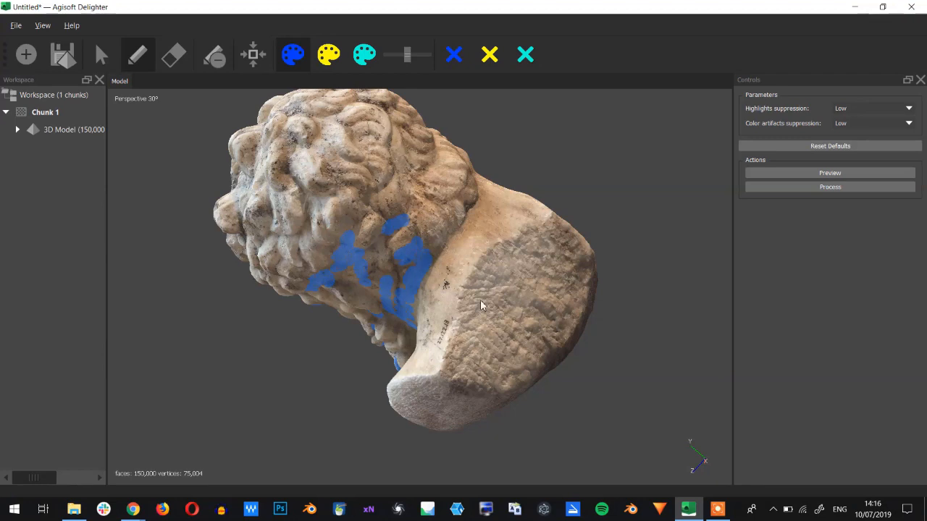
Step: Paint blue shadow strokes over the dark area on the underside of the bust's base
key("space")
left_click_drag(480, 306, 416, 259)
key("space")
left_click(488, 345)
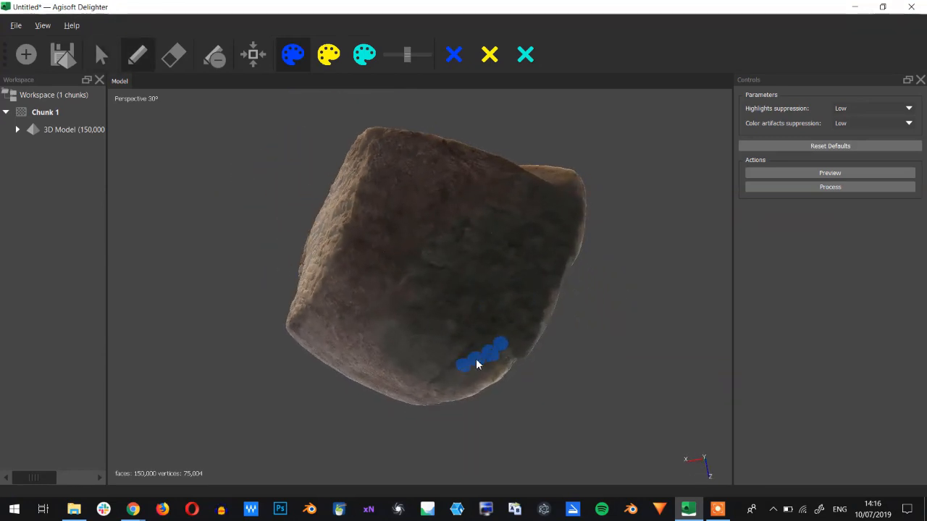
mouse_move(476, 360)
left_mouse_down()
mouse_move(515, 307)
mouse_move(519, 266)
left_mouse_up()
mouse_move(475, 233)
left_mouse_down()
mouse_move(411, 210)
mouse_move(409, 159)
left_mouse_up()
Step: Mark the shadows inside the opposite ear and along that side of the beard in blue
key("space")
left_click_drag(486, 190, 425, 286)
key("space")
left_click_drag(415, 322, 436, 419)
key("space")
mouse_move(465, 341)
left_mouse_down()
mouse_move(427, 336)
mouse_move(406, 255)
mouse_move(434, 221)
mouse_move(436, 190)
mouse_move(430, 194)
left_mouse_up()
key("space")
key("space")
key("space")
key("space")
key("space")
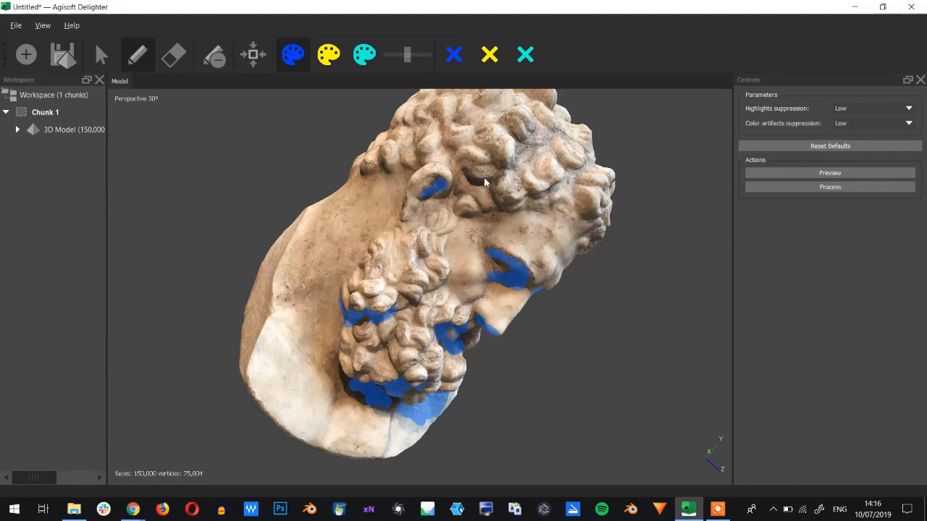
Step: Brush blue shadow strokes between the hair curls above the forehead and around the temples
key("space")
mouse_move(487, 184)
left_mouse_down()
mouse_move(466, 182)
mouse_move(472, 210)
mouse_move(419, 270)
left_mouse_up()
key("space")
mouse_move(341, 151)
left_mouse_down()
mouse_move(355, 166)
mouse_move(368, 138)
mouse_move(382, 134)
mouse_move(374, 195)
mouse_move(310, 133)
mouse_move(358, 166)
mouse_move(378, 251)
mouse_move(306, 283)
mouse_move(302, 300)
mouse_move(418, 235)
mouse_move(332, 313)
left_mouse_up()
key("space")
key("space")
key("space")
key("space")
left_click_drag(284, 280, 346, 294)
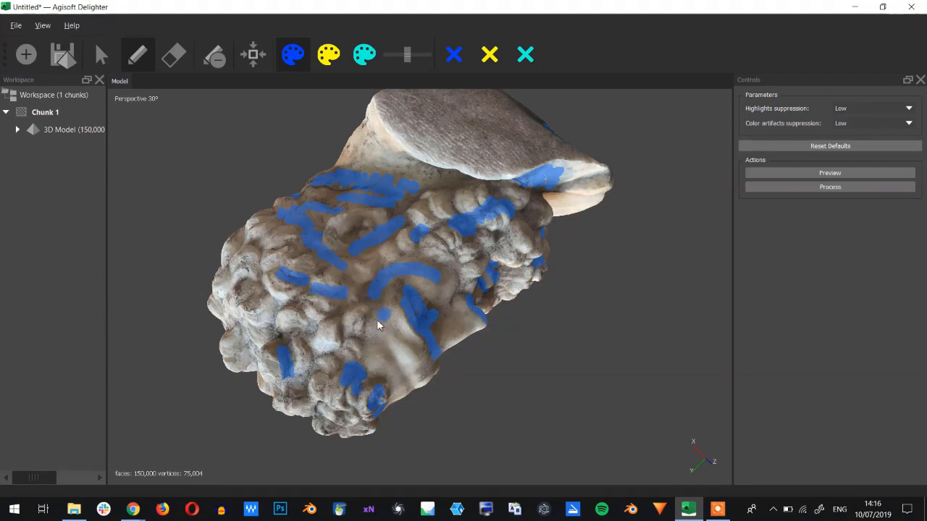
Step: Paint a blue shadow stroke across the forehead and fill in shaded spots around the ears and hairline
key("space")
mouse_move(323, 372)
left_mouse_down()
mouse_move(326, 286)
mouse_move(424, 265)
mouse_move(399, 303)
mouse_move(397, 228)
left_mouse_up()
key("space")
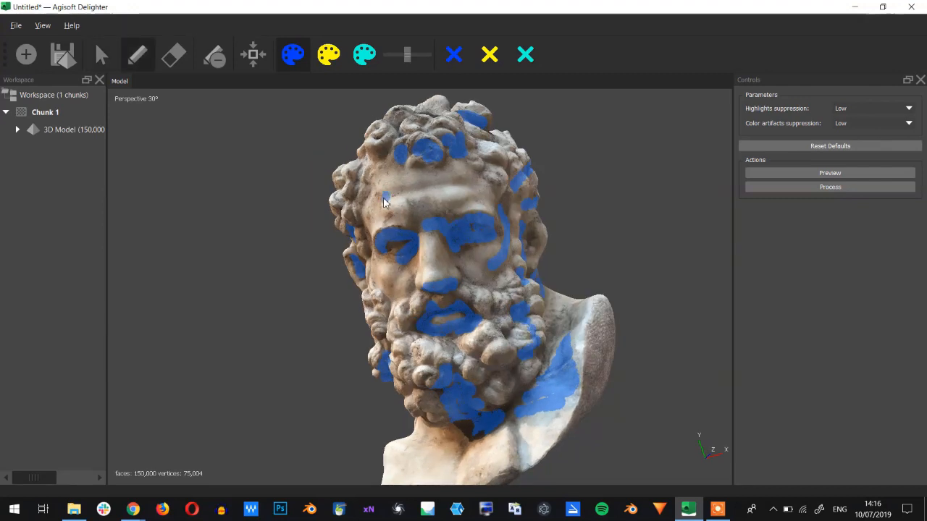
key("space")
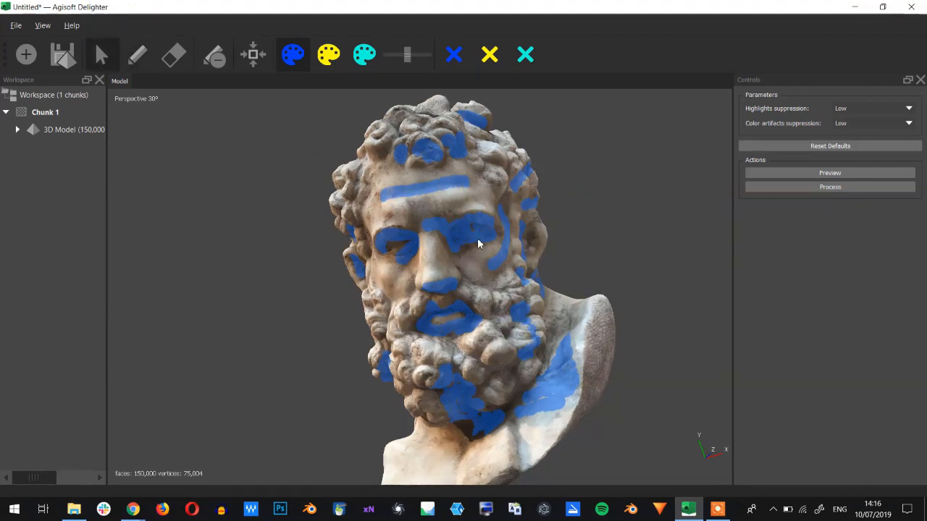
mouse_move(510, 264)
left_mouse_down()
mouse_move(480, 281)
mouse_move(512, 295)
mouse_move(479, 298)
mouse_move(492, 274)
mouse_move(483, 299)
left_mouse_up()
key("space")
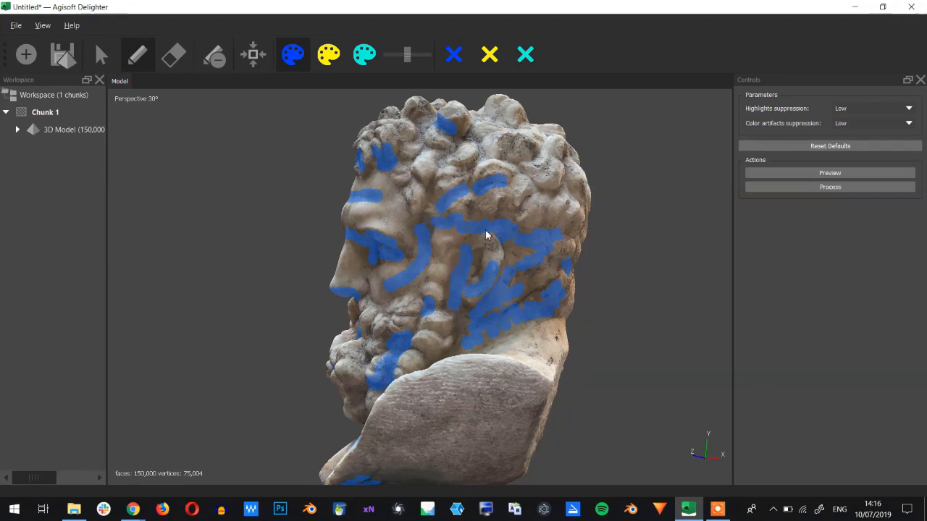
key("space")
mouse_move(544, 269)
left_mouse_down()
mouse_move(467, 269)
mouse_move(409, 286)
mouse_move(385, 268)
mouse_move(374, 294)
mouse_move(428, 301)
mouse_move(386, 319)
mouse_move(353, 296)
mouse_move(362, 265)
left_mouse_up()
key("space")
mouse_move(381, 220)
left_mouse_down()
mouse_move(419, 257)
mouse_move(391, 218)
left_mouse_up()
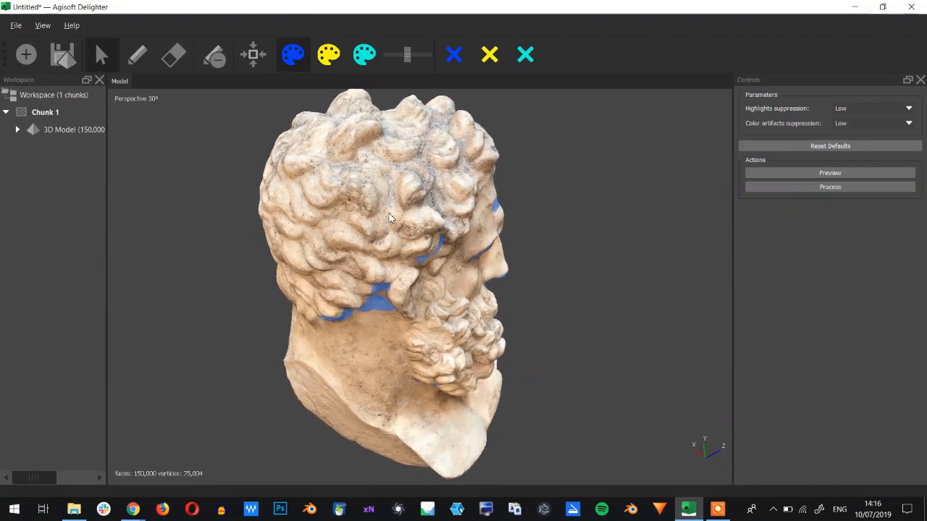
Step: Switch to the yellow brush and mark the lit curls on the back of the head
left_click(328, 54)
key("space")
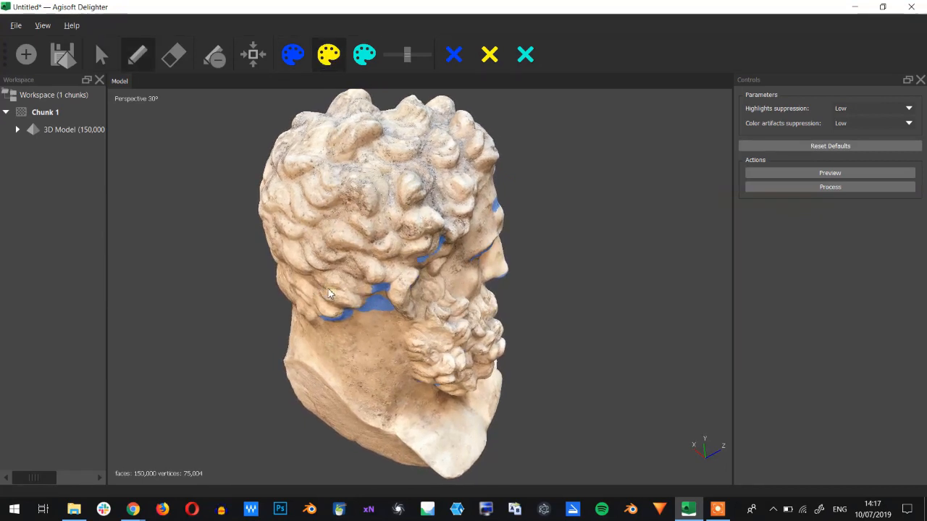
key("space")
mouse_move(328, 294)
left_mouse_down()
mouse_move(397, 325)
mouse_move(369, 296)
mouse_move(395, 282)
left_mouse_up()
key("space")
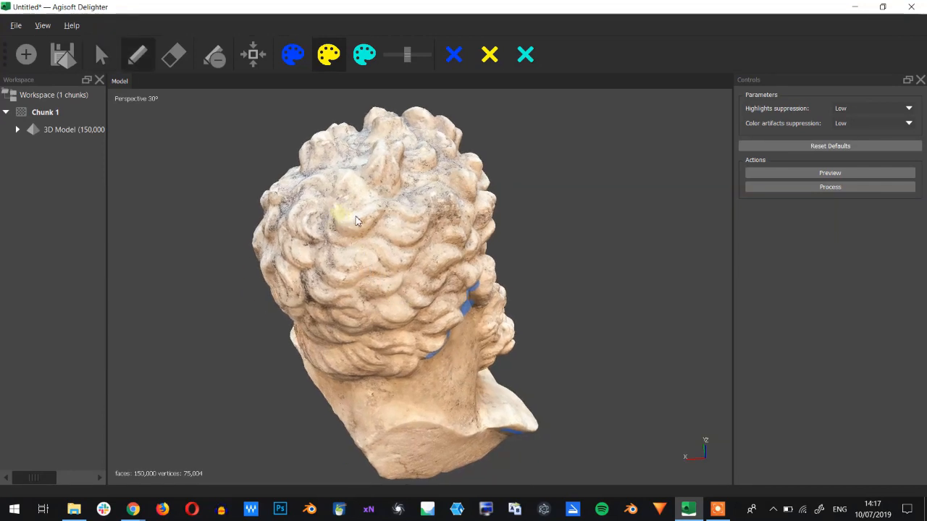
mouse_move(382, 227)
left_mouse_down()
mouse_move(414, 231)
mouse_move(424, 210)
left_mouse_up()
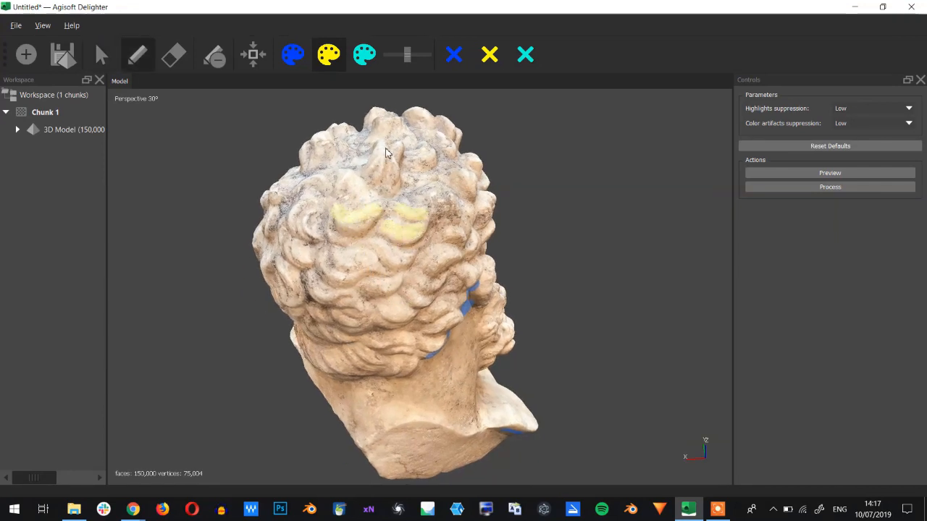
left_click_drag(457, 177, 465, 186)
left_click_drag(323, 260, 354, 275)
left_click_drag(296, 245, 311, 260)
Step: Brush yellow strokes onto the lit curls across the top of the head
key("space")
mouse_move(352, 203)
left_mouse_down()
mouse_move(368, 223)
mouse_move(379, 209)
left_mouse_up()
key("space")
key("space")
left_click_drag(328, 192, 367, 240)
key("space")
left_click_drag(340, 172, 334, 173)
key("space")
mouse_move(335, 214)
left_mouse_down()
mouse_move(412, 259)
mouse_move(386, 256)
left_mouse_up()
key("space")
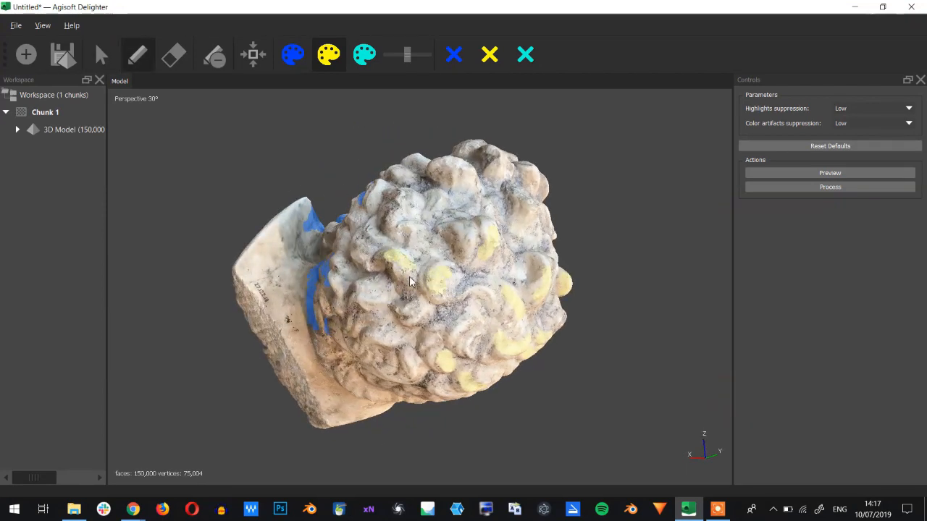
left_click_drag(464, 174, 473, 190)
key("space")
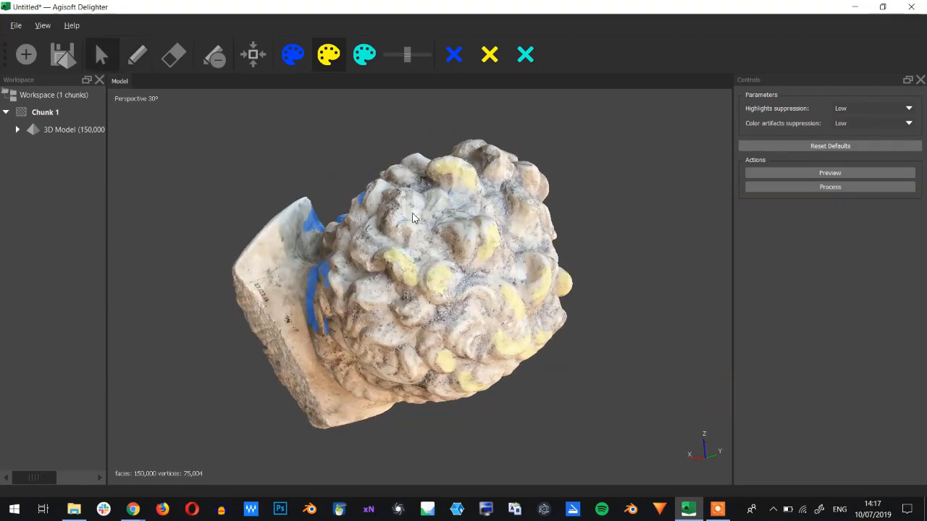
key("space")
left_click_drag(410, 198, 400, 215)
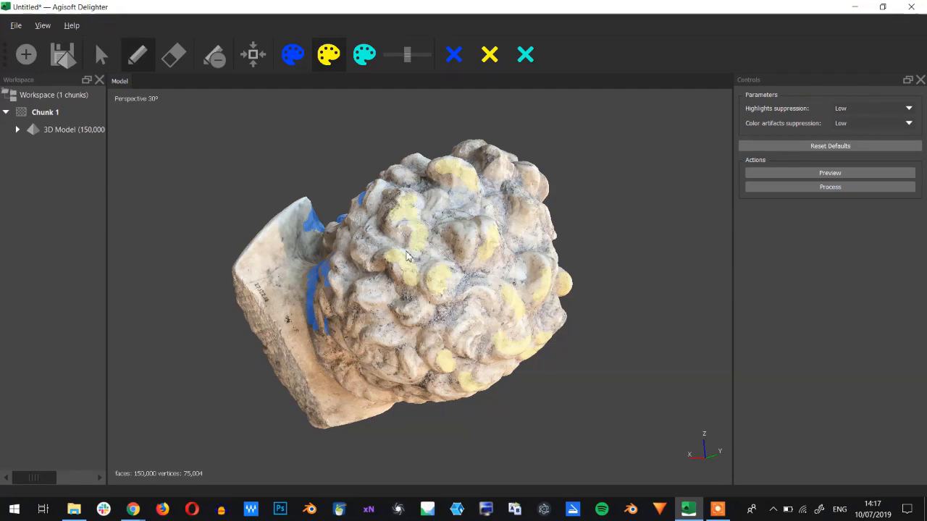
Step: Brush yellow strokes onto the lit curls on the side of the head and the lit brow, nose, cheek and beard
key("space")
mouse_move(489, 245)
left_mouse_down()
mouse_move(448, 303)
mouse_move(376, 226)
mouse_move(380, 235)
left_mouse_up()
key("space")
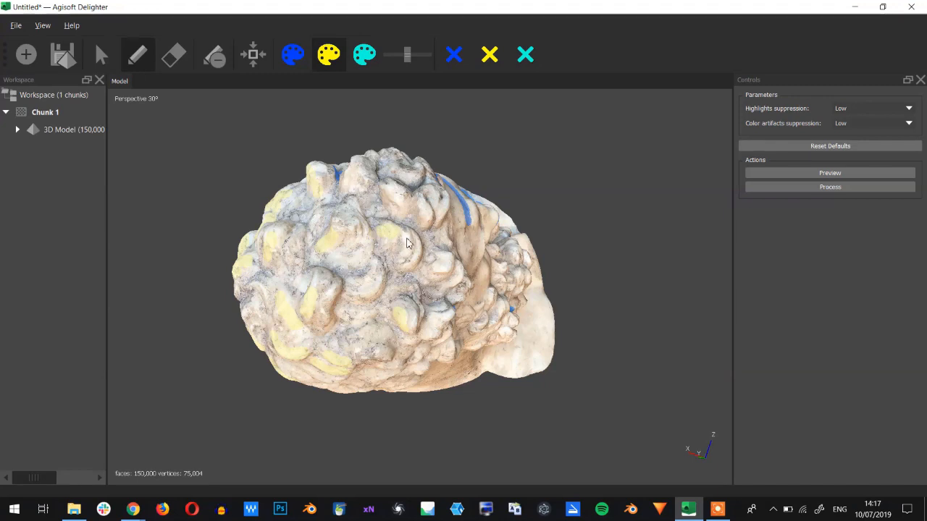
key("space")
mouse_move(397, 312)
left_mouse_down()
mouse_move(412, 271)
mouse_move(402, 259)
mouse_move(392, 292)
mouse_move(412, 310)
mouse_move(390, 323)
mouse_move(390, 313)
mouse_move(472, 267)
left_mouse_up()
key("space")
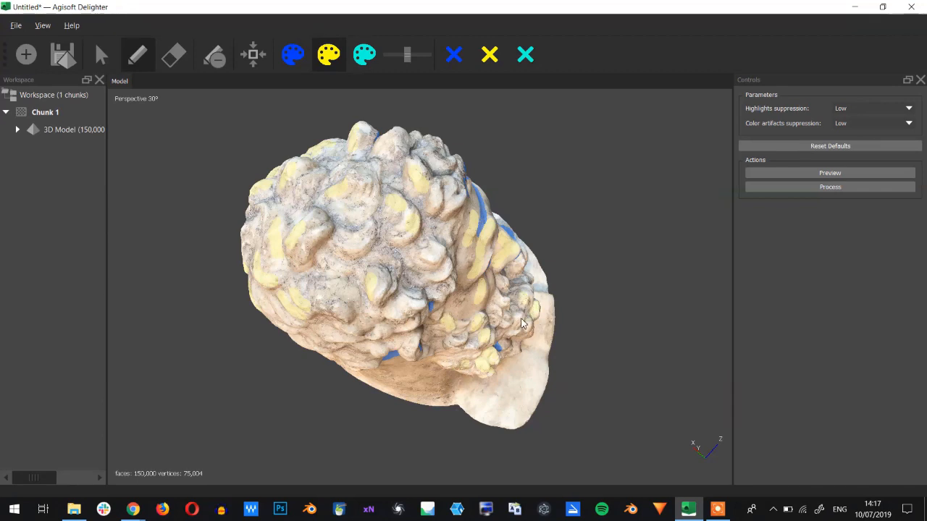
left_click_drag(519, 345, 459, 319)
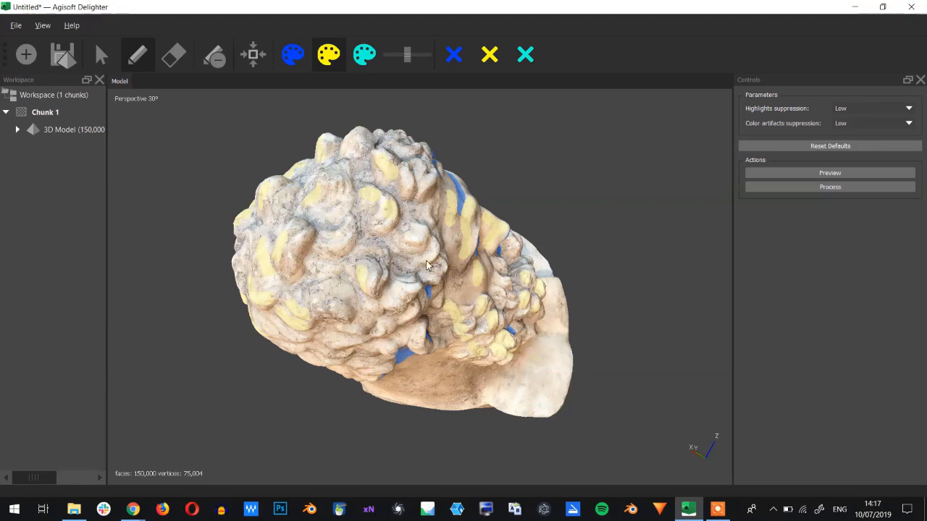
Step: Paint yellow over the lit shoulder and along the lower front edge of the chest
left_click(172, 53)
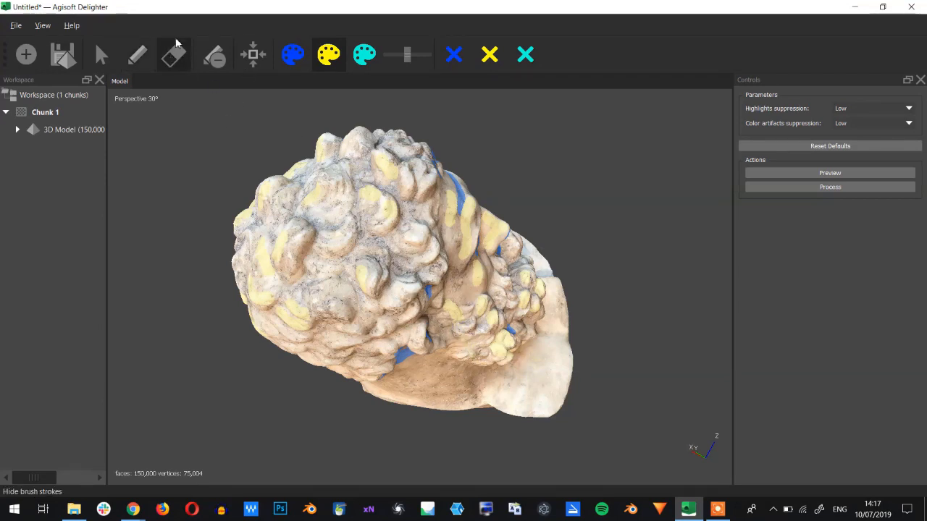
left_click(138, 55)
left_click_drag(474, 311, 442, 322)
mouse_move(548, 360)
left_mouse_down()
mouse_move(517, 395)
mouse_move(565, 352)
mouse_move(530, 394)
mouse_move(498, 392)
left_mouse_up()
key("space")
left_click_drag(555, 337, 533, 388)
key("space")
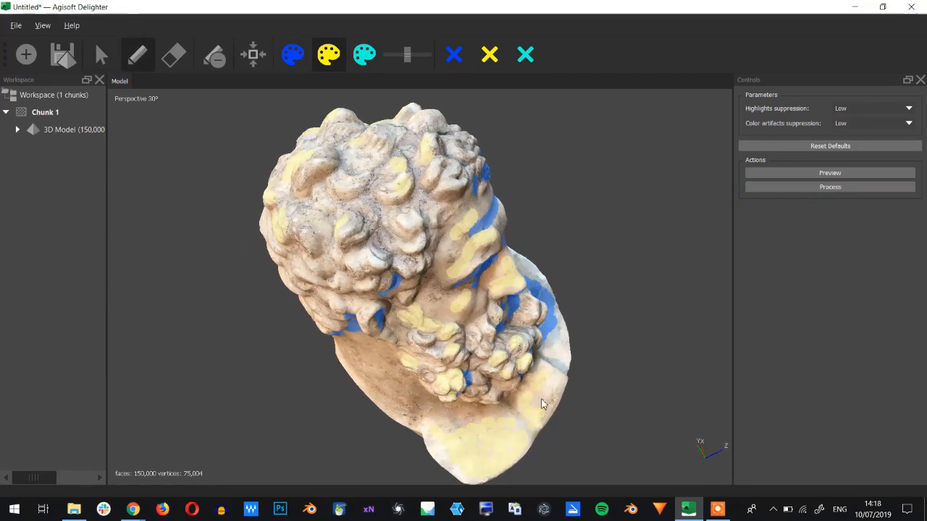
key("space")
mouse_move(537, 391)
left_mouse_down()
mouse_move(444, 292)
mouse_move(436, 306)
mouse_move(469, 285)
mouse_move(433, 323)
left_mouse_up()
key("space")
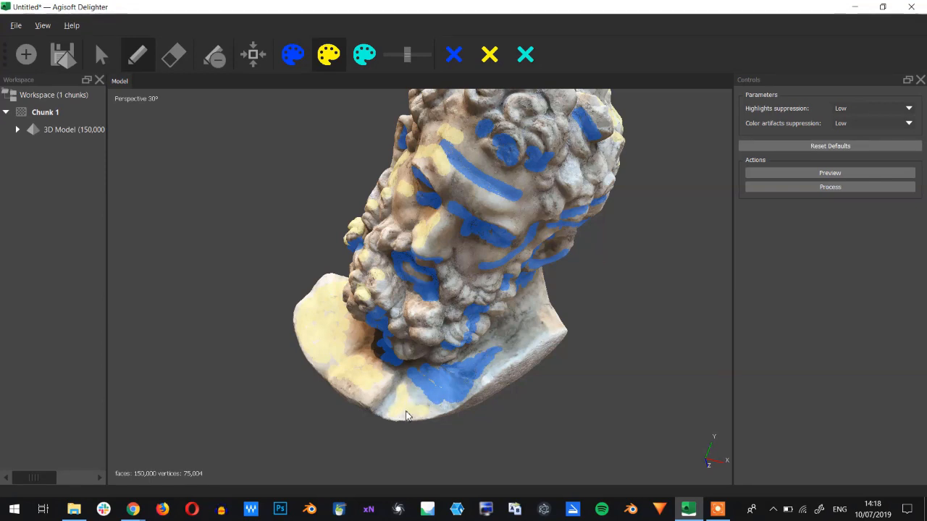
Step: Brush a yellow stroke along the lit rim of the opposite shoulder, beside the rough cut surface
key("space")
mouse_move(535, 352)
left_mouse_down()
mouse_move(491, 360)
mouse_move(433, 331)
mouse_move(384, 345)
left_mouse_up()
key("space")
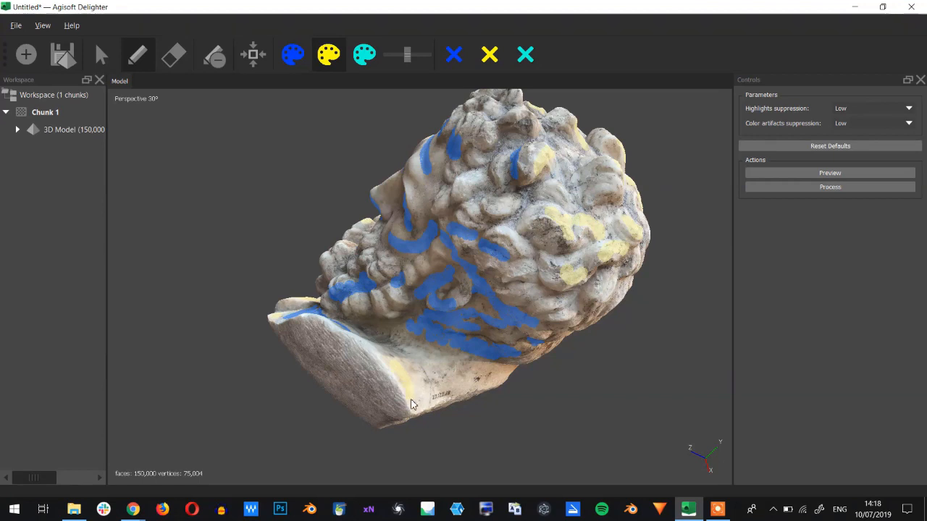
middle_click_drag(444, 395, 408, 357)
key("space")
left_click_drag(425, 368, 387, 333)
key("space")
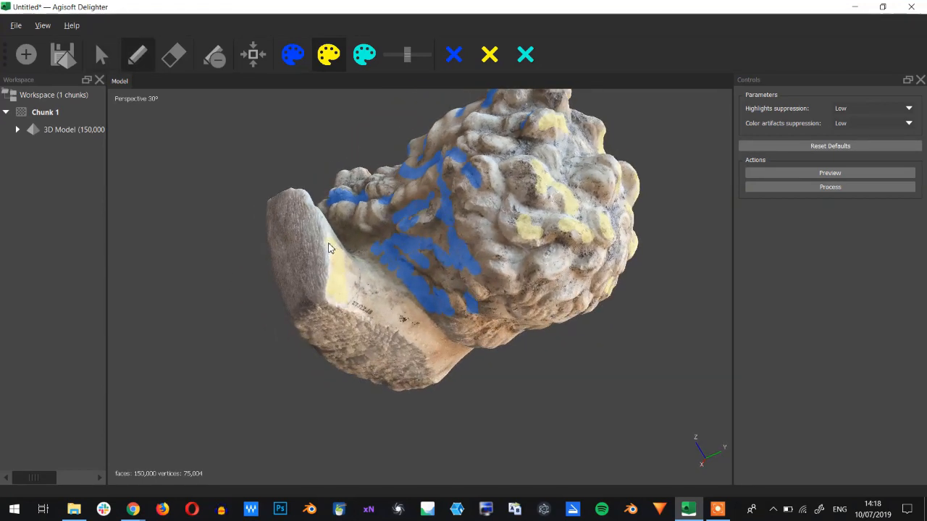
Step: Add more yellow strokes to the lit curls on the back of the head
key("space")
mouse_move(486, 331)
left_mouse_down()
mouse_move(455, 290)
mouse_move(446, 314)
left_mouse_up()
key("space")
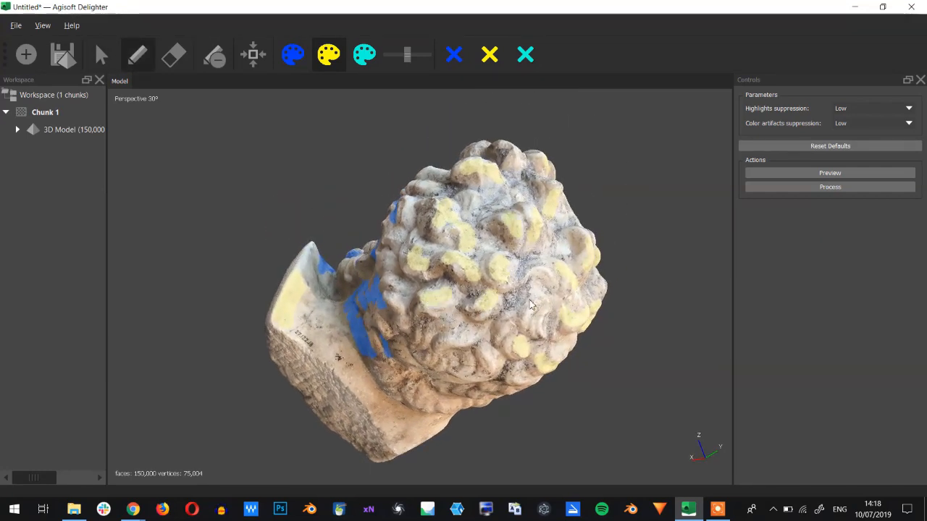
left_click_drag(449, 339, 450, 338)
mouse_move(534, 273)
left_mouse_down()
mouse_move(546, 279)
mouse_move(527, 322)
mouse_move(345, 321)
mouse_move(455, 328)
mouse_move(482, 283)
mouse_move(420, 322)
mouse_move(455, 316)
mouse_move(422, 284)
left_mouse_up()
key("space")
Step: Hide and show the brush strokes repeatedly to compare the painted marks with the underlying shadows and highlights
left_click(213, 61)
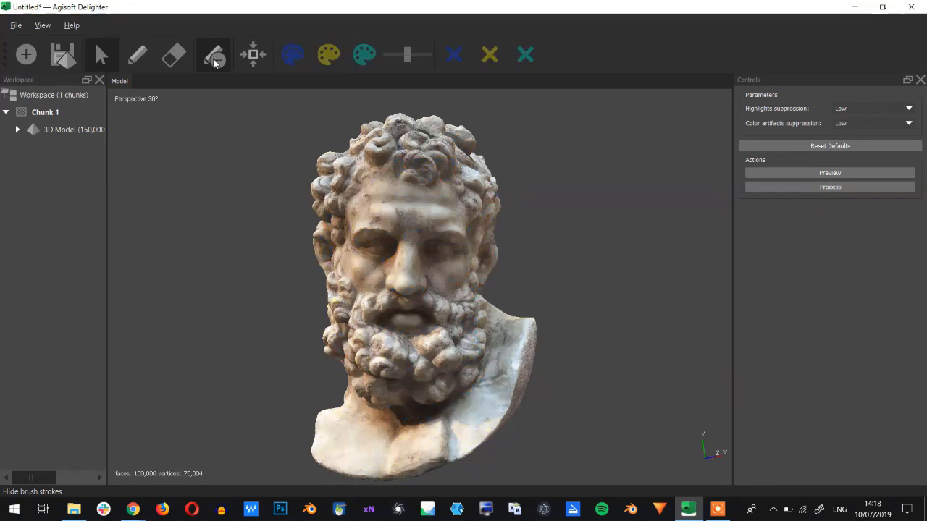
left_click(213, 61)
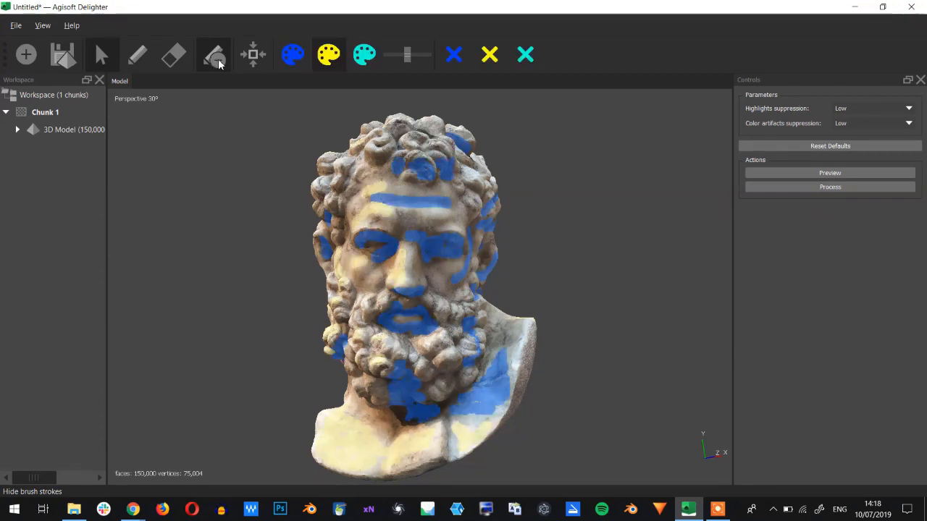
left_click(217, 60)
left_click(218, 63)
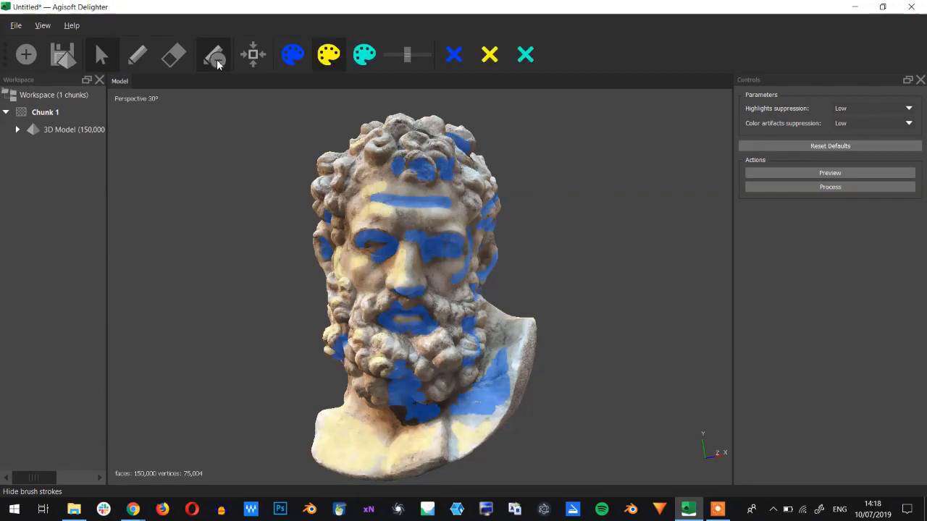
left_click(218, 64)
left_click(214, 65)
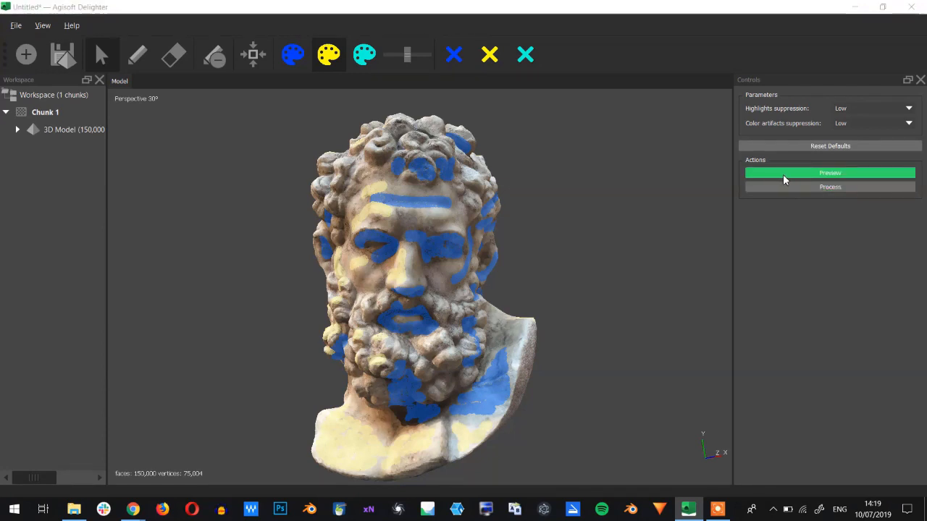
Step: Generate a preview of the delighted bust and hide the brush strokes to inspect it from several angles
left_click(788, 172)
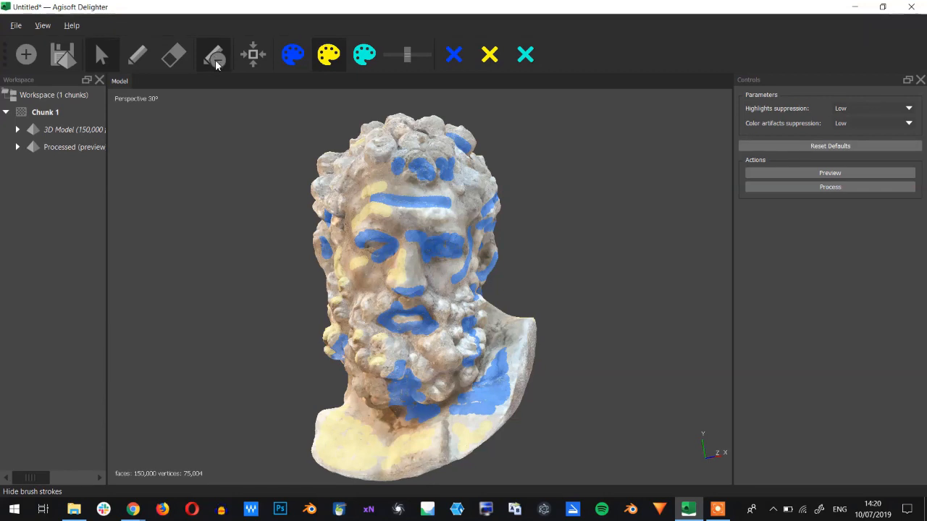
left_click(215, 58)
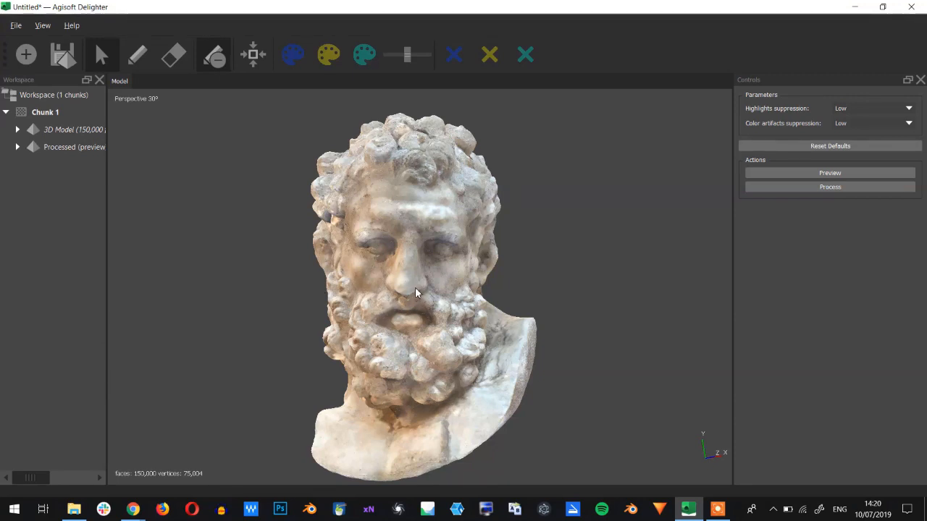
left_click_drag(421, 289, 402, 278)
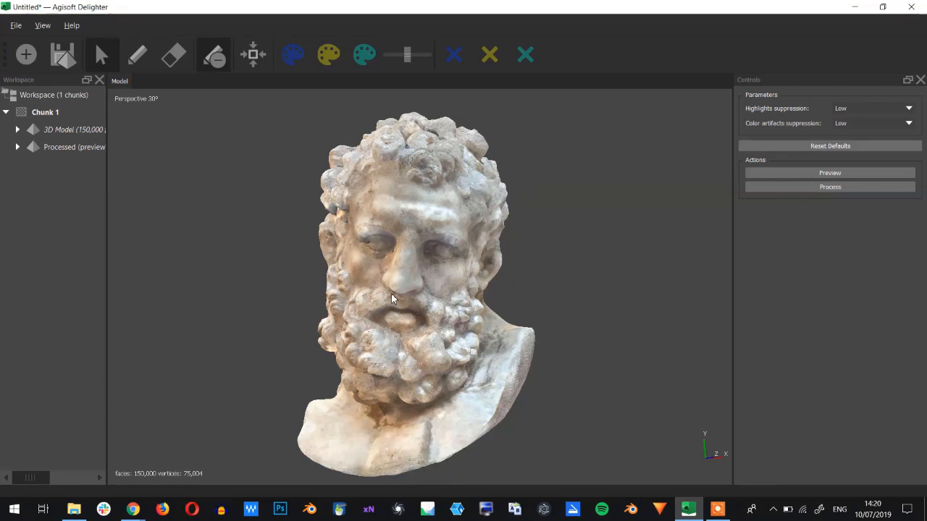
left_click_drag(391, 293, 422, 292)
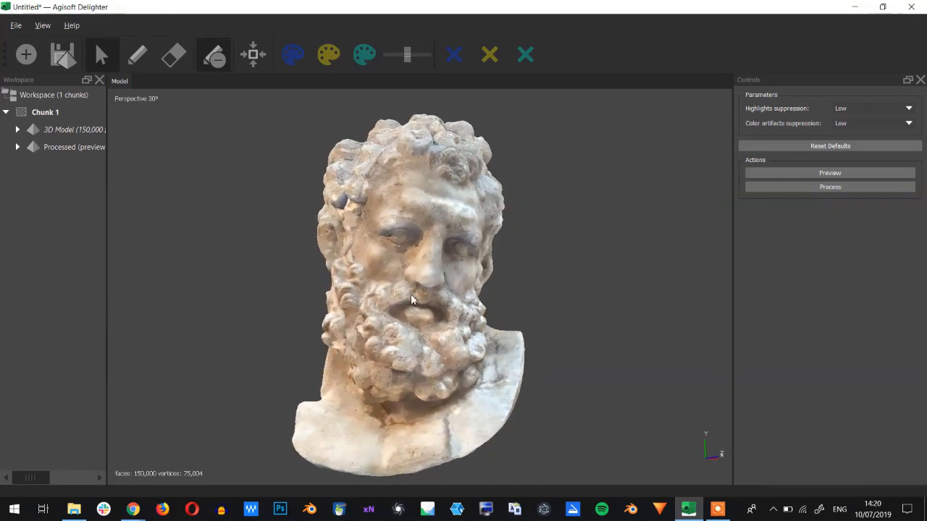
left_click_drag(404, 313, 413, 216)
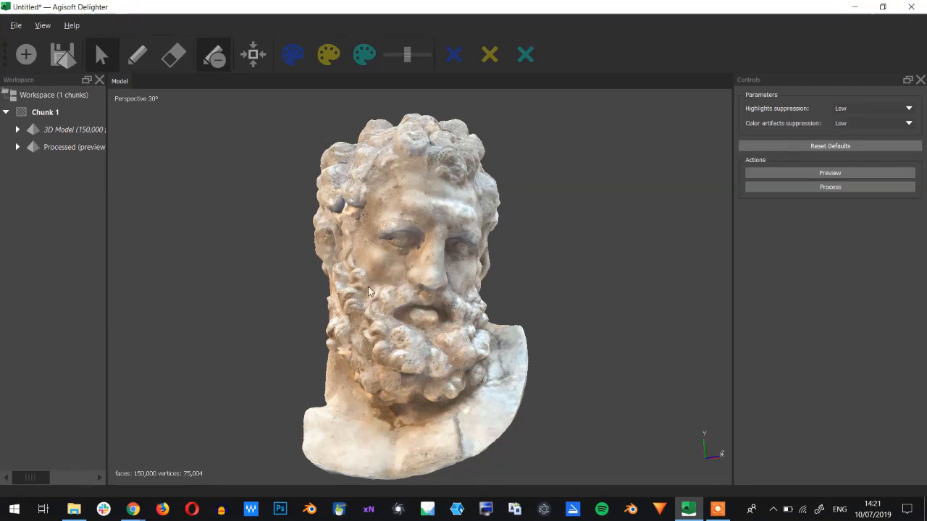
Step: Compare the processed preview with the brush strokes and with the original 3D model, widening the workspace list to read the model details
left_click(217, 62)
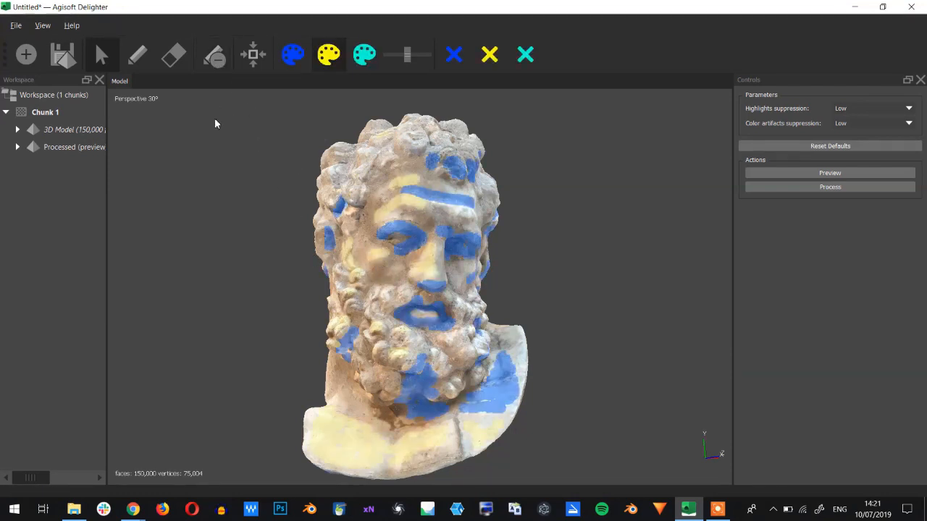
left_click(215, 57)
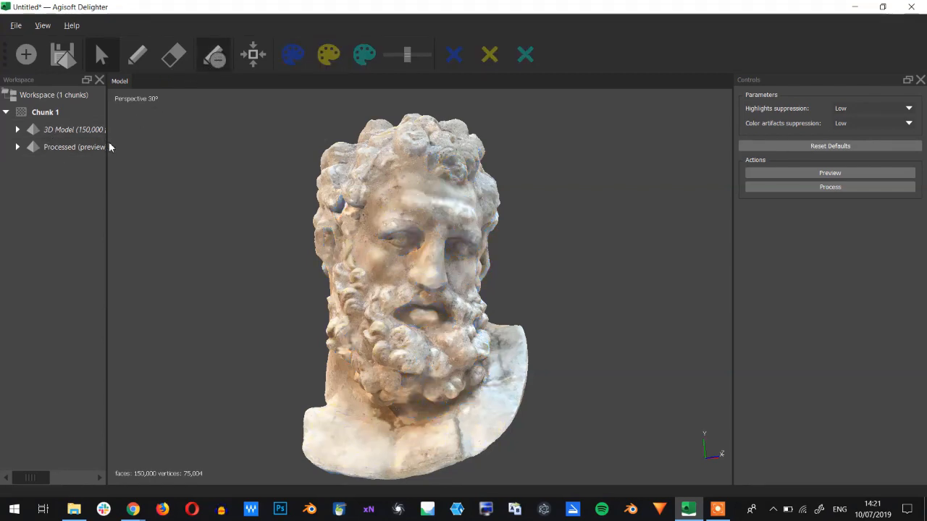
left_click_drag(108, 145, 217, 148)
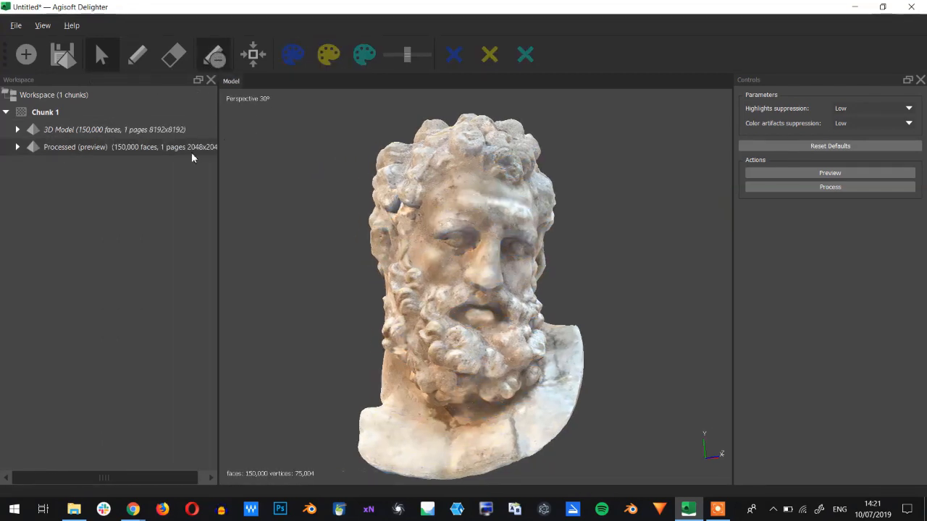
double_click(53, 148)
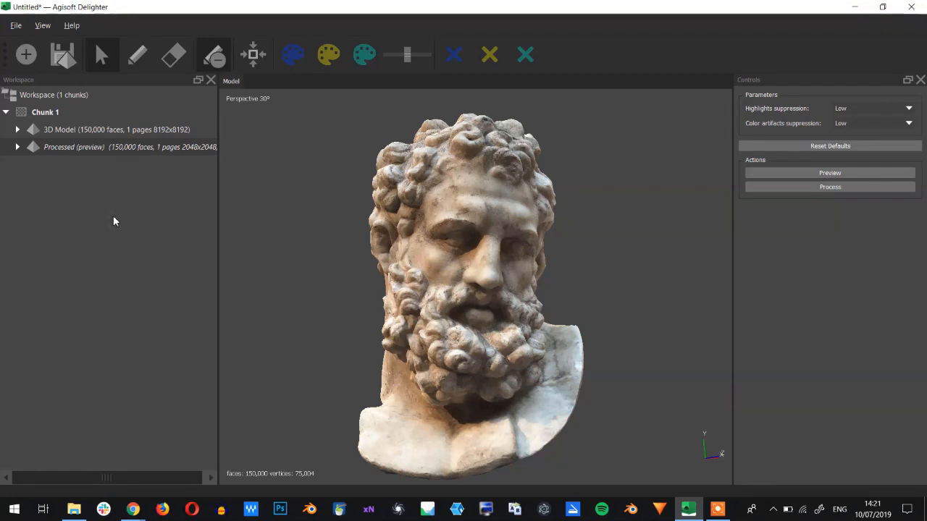
double_click(72, 149)
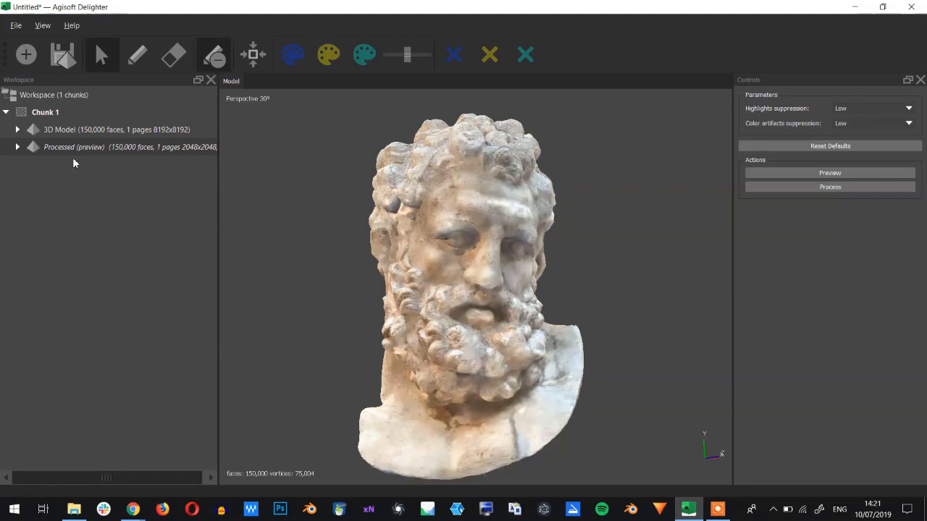
left_click_drag(443, 272, 434, 290)
Step: Review the Sketchfab model upload options and close them without uploading
left_click(15, 25)
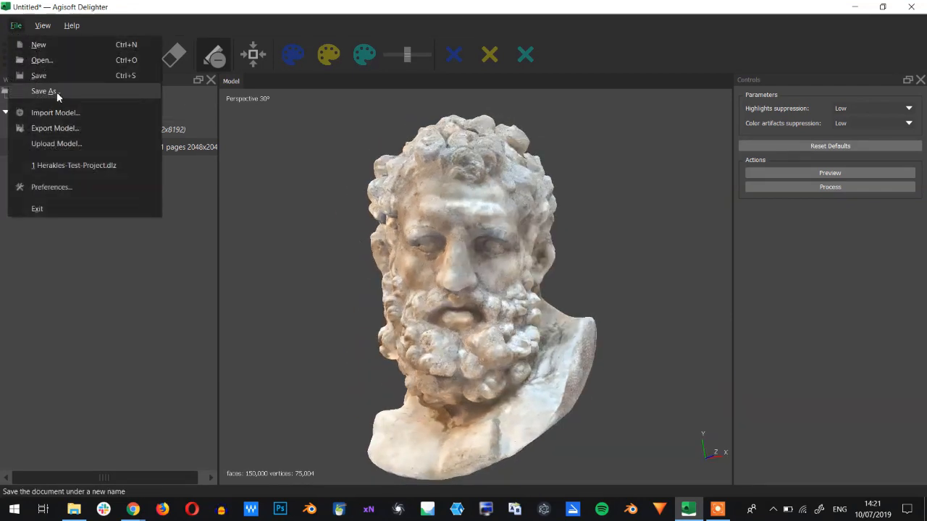
left_click(57, 144)
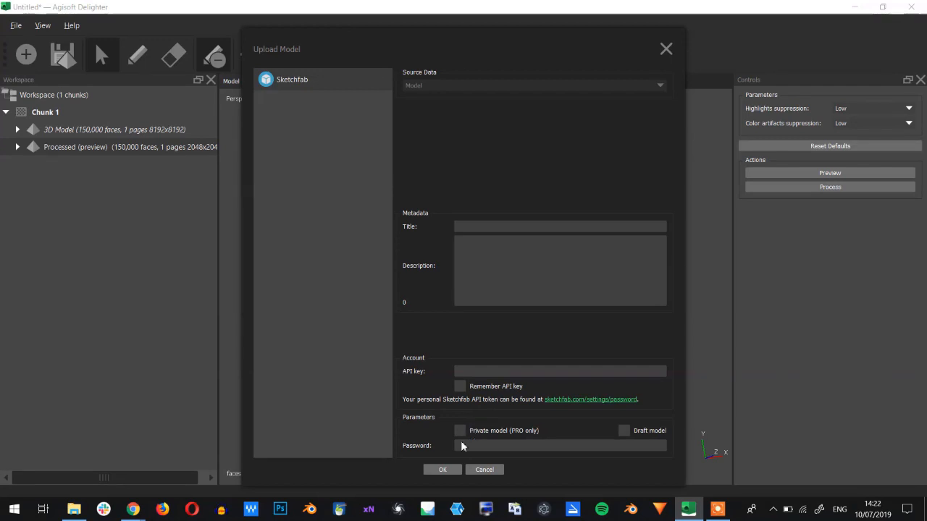
left_click(665, 51)
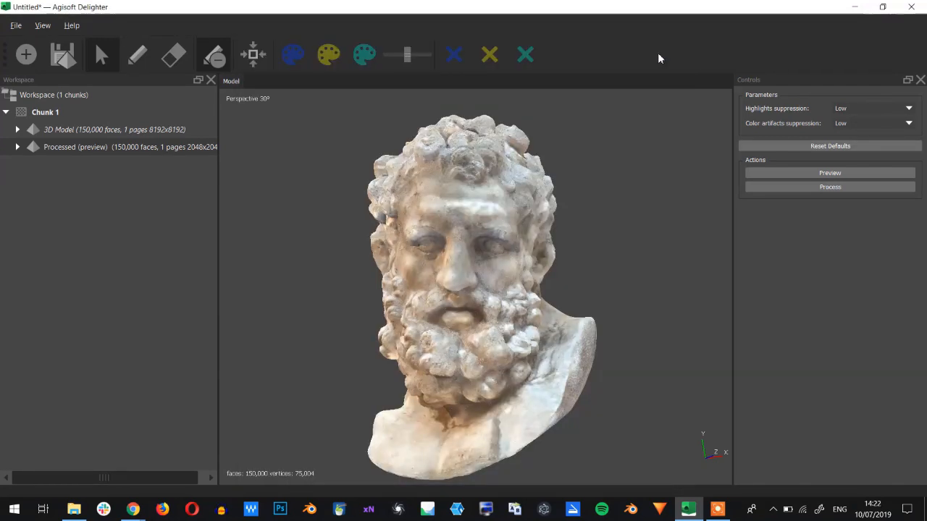
left_click_drag(536, 299, 528, 256)
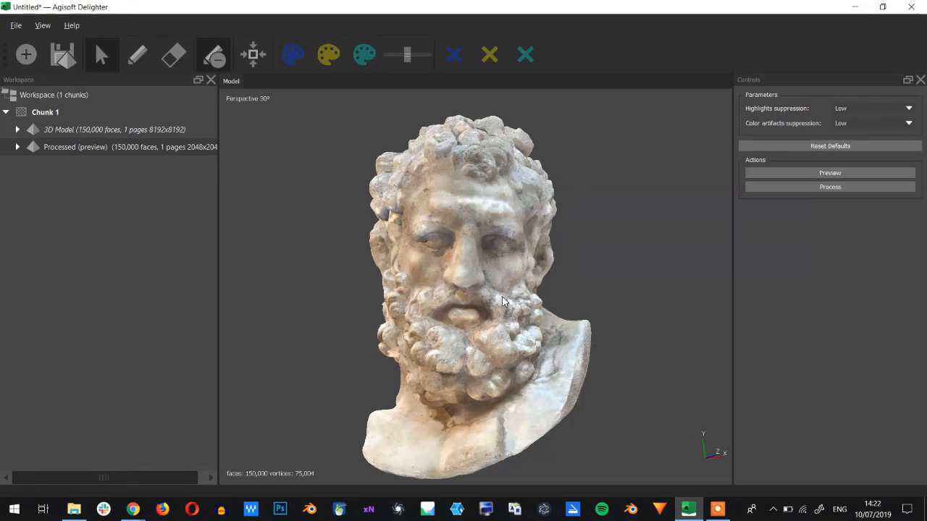
left_click_drag(491, 303, 465, 307)
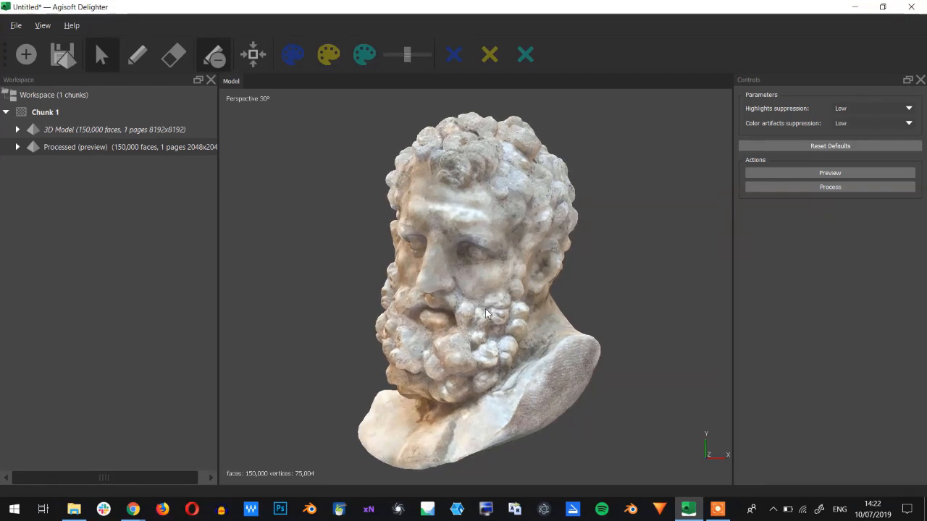
left_click_drag(423, 331, 448, 289)
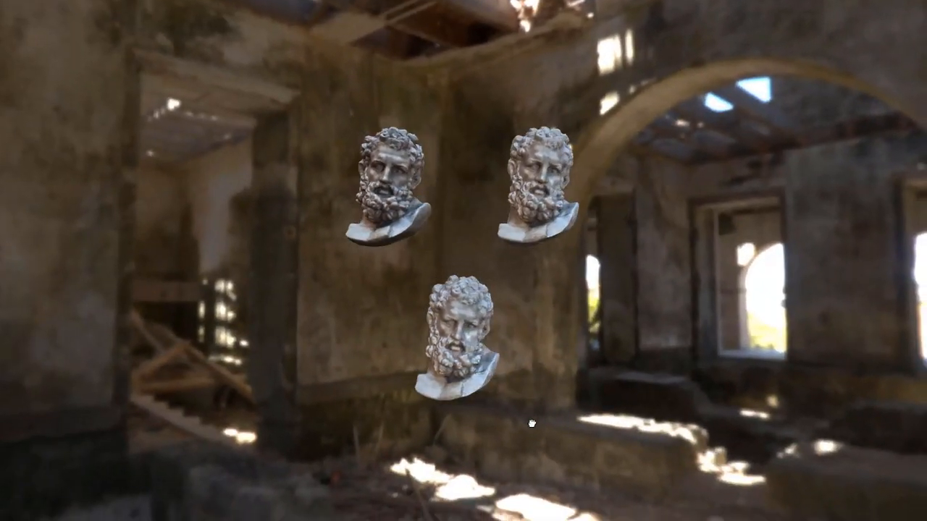
Step: Switch to the Sketchfab viewer and compare the three bust versions up close, displaying them with unlit base color
scroll(502, 410, "up", 2)
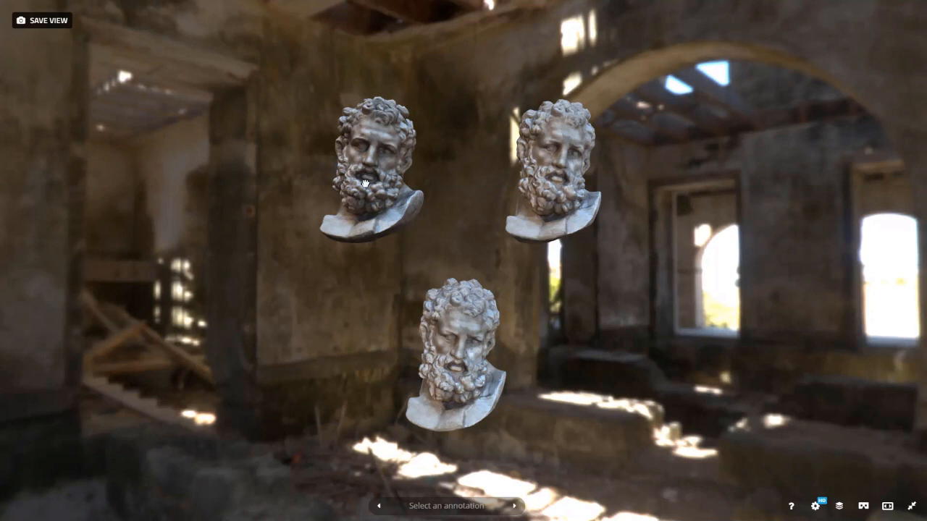
left_click_drag(365, 184, 399, 188)
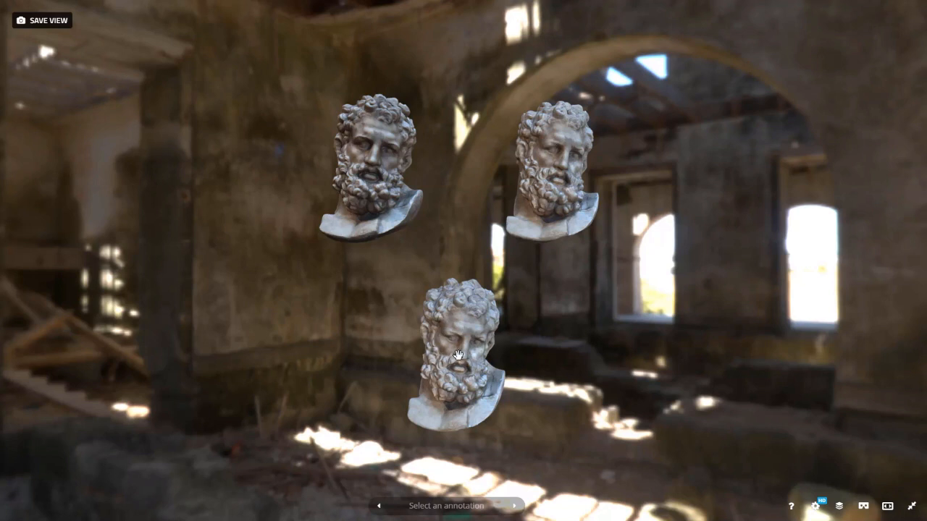
key("3")
mouse_move(371, 354)
left_mouse_down()
mouse_move(502, 368)
mouse_move(410, 372)
mouse_move(356, 355)
mouse_move(369, 355)
left_mouse_up()
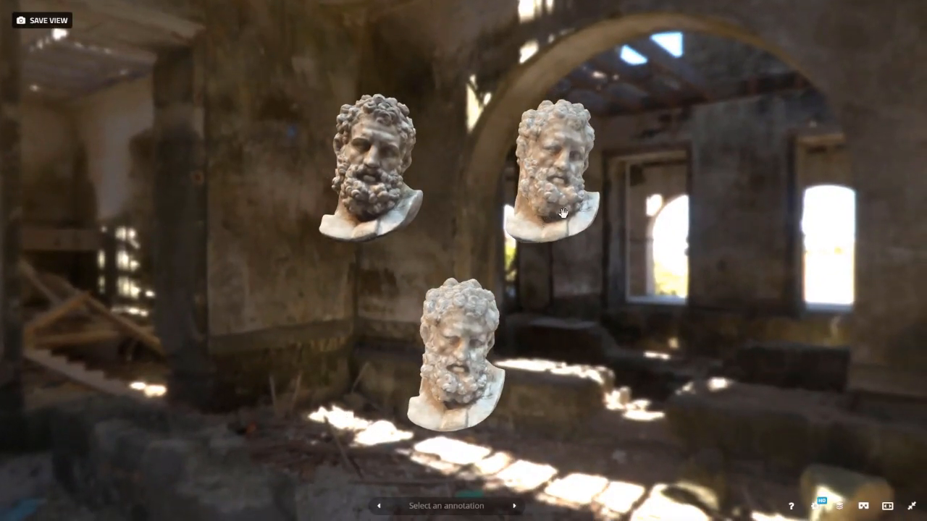